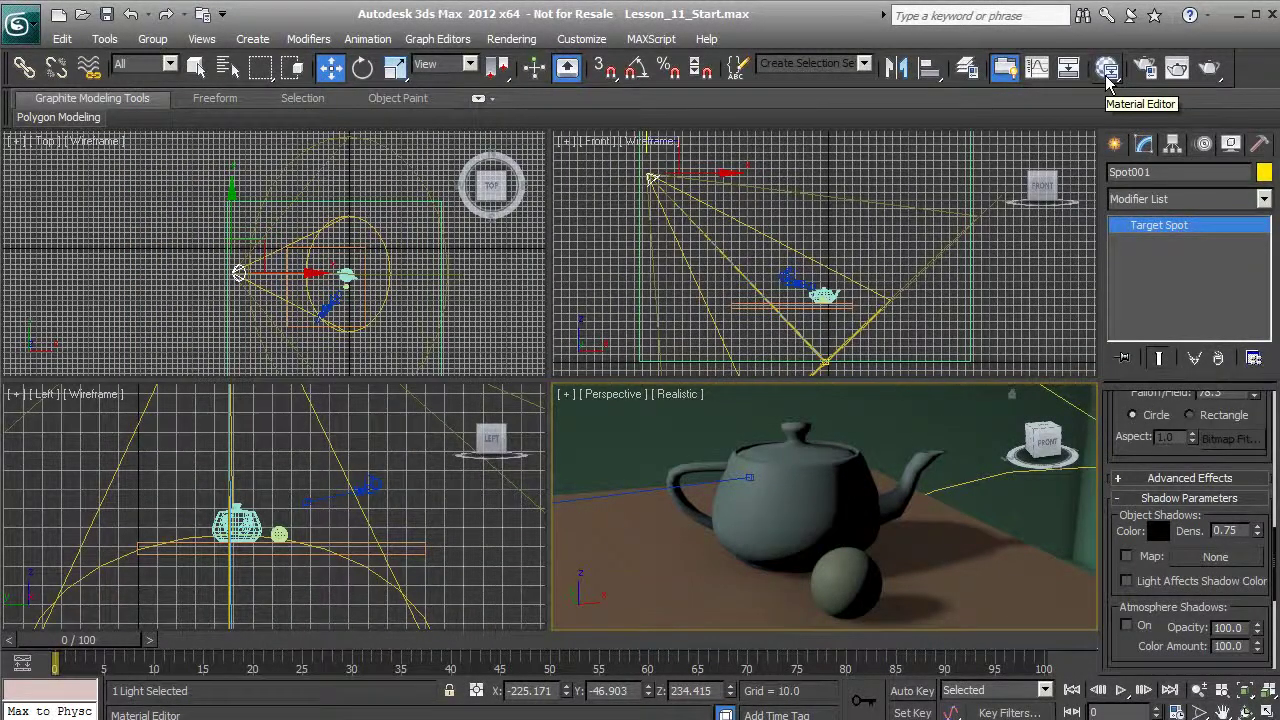
# Open the Slate Material Editor and drag its edges to fill most of the screen
pyautogui.click(1106, 74)
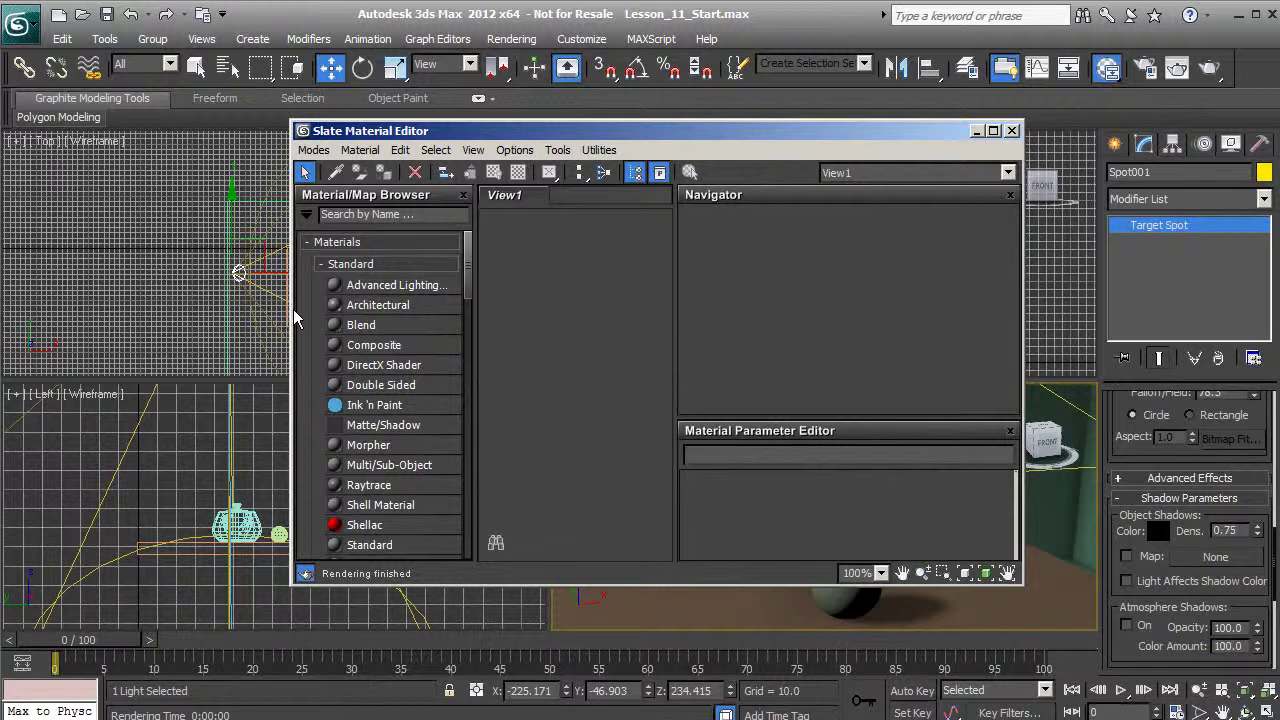
pyautogui.moveTo(290, 310); pyautogui.dragTo(12, 315)
pyautogui.moveTo(86, 133); pyautogui.dragTo(80, 40)
pyautogui.moveTo(330, 491); pyautogui.dragTo(326, 688)
pyautogui.moveTo(1016, 486); pyautogui.dragTo(1268, 486)
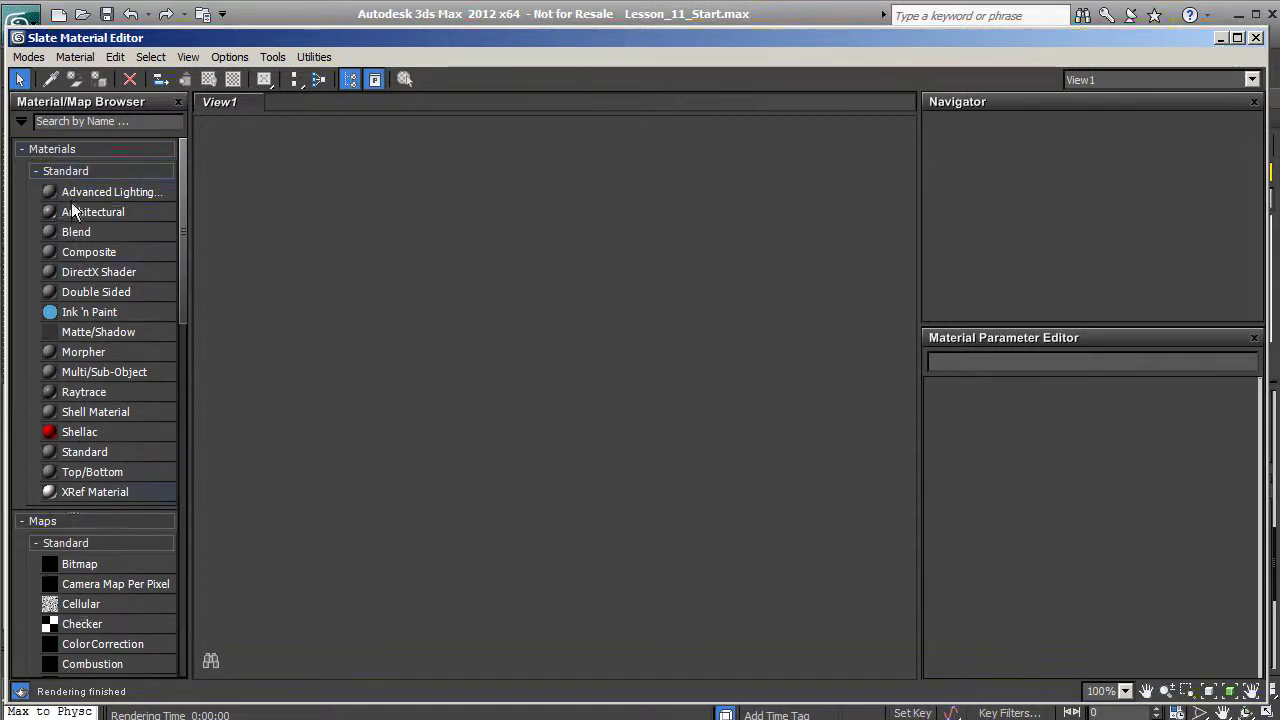
# Place a Standard material, Material #2, in View1 and show its parameters
pyautogui.click(70, 455)
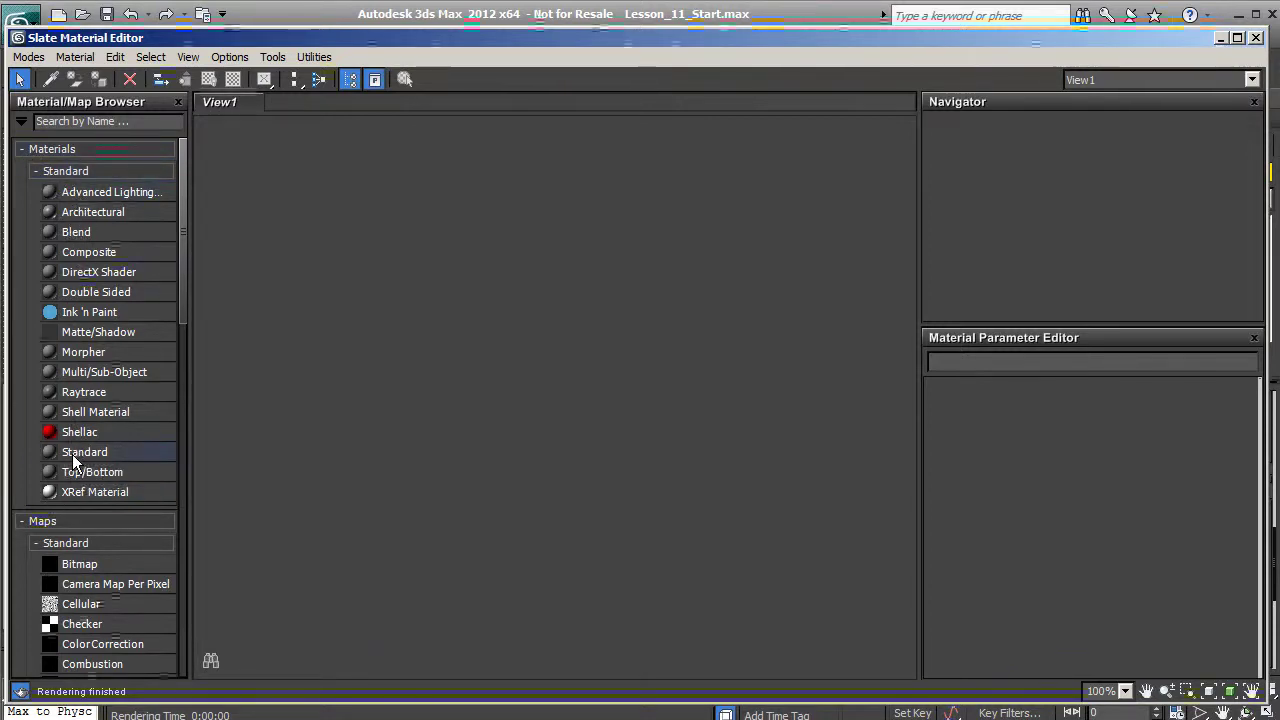
pyautogui.moveTo(58, 452); pyautogui.dragTo(445, 243)
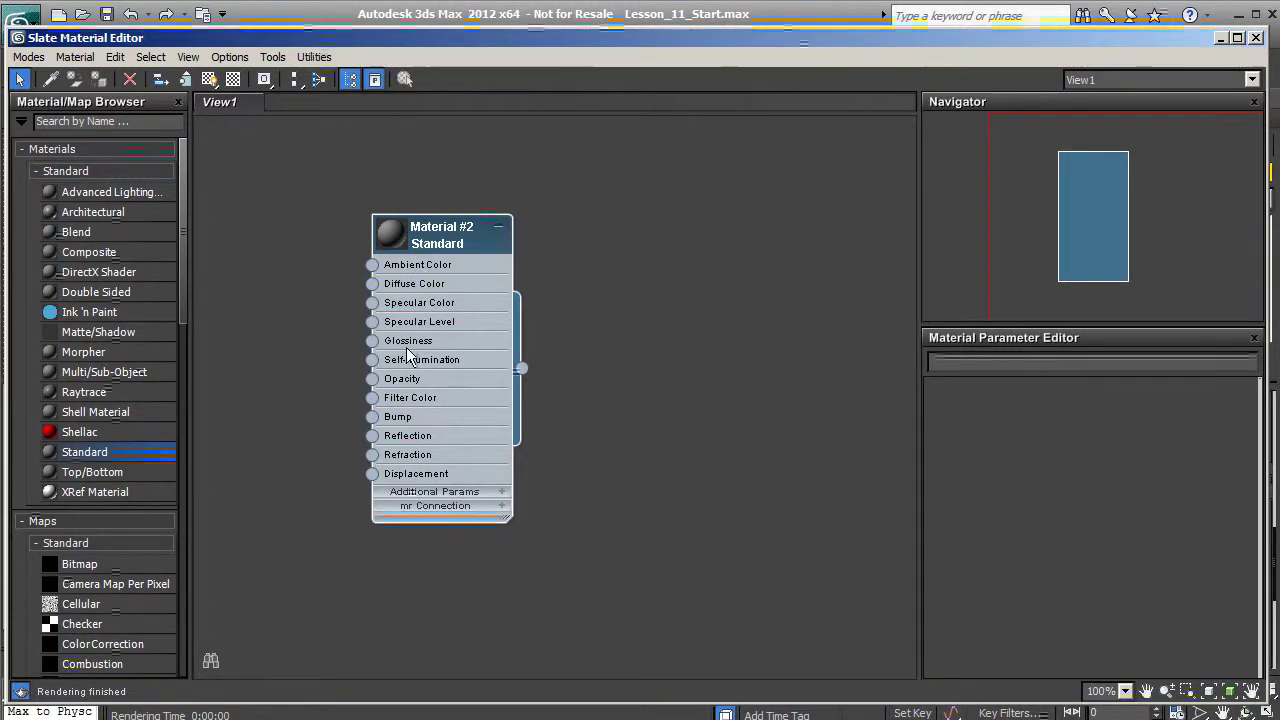
pyautogui.doubleClick(420, 298)
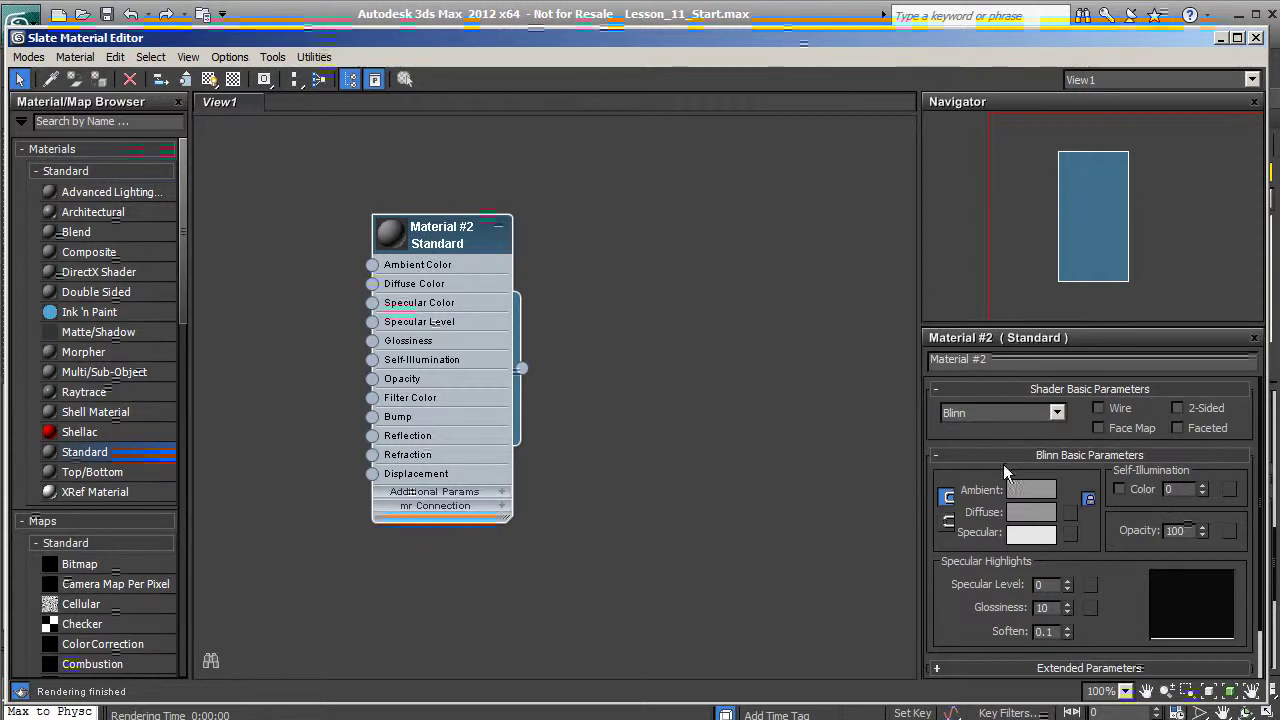
# Change Material #2's shader from Blinn to Phong
pyautogui.moveTo(997, 443)
pyautogui.mouseDown()
pyautogui.moveTo(997, 397)
pyautogui.moveTo(991, 451)
pyautogui.mouseUp()
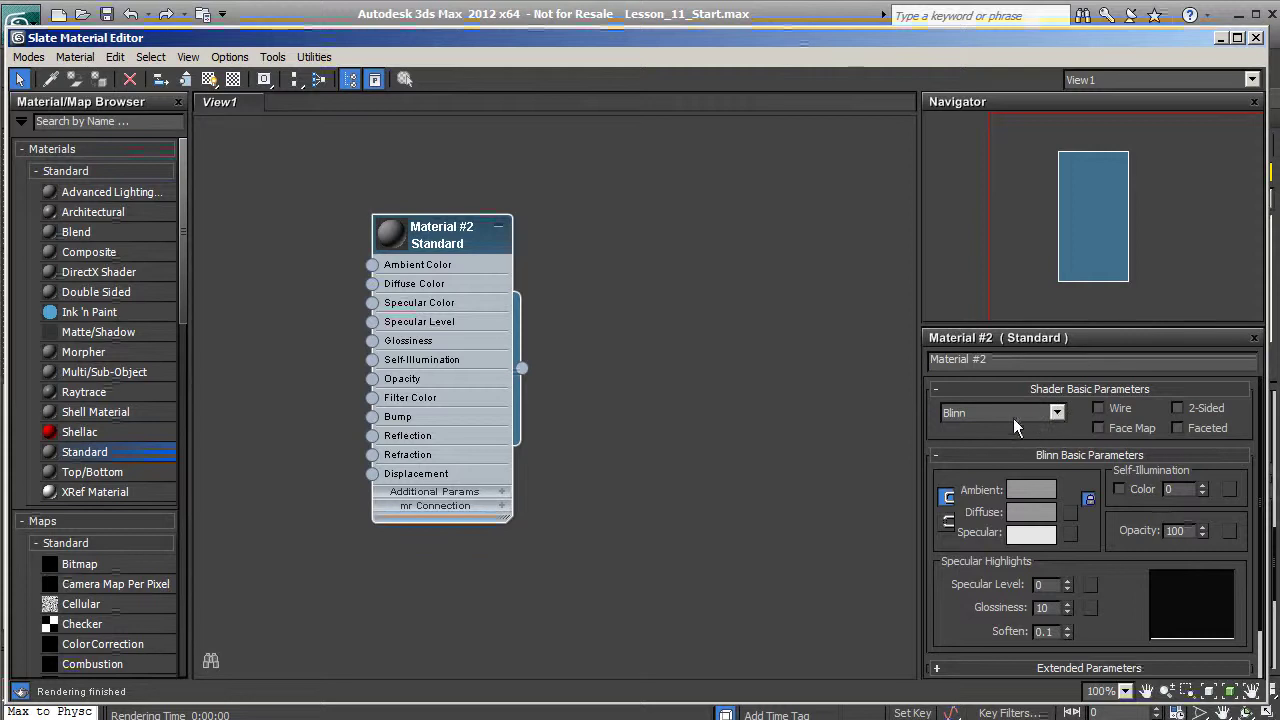
pyautogui.click(1056, 418)
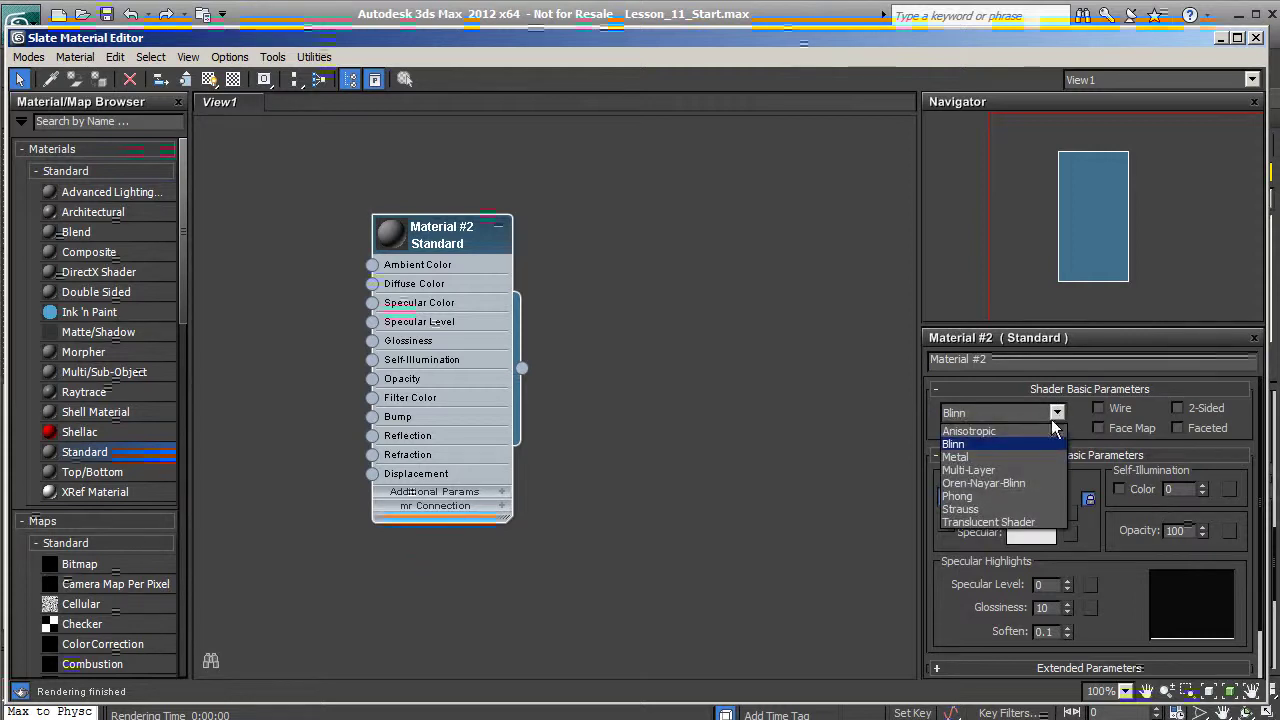
pyautogui.click(960, 496)
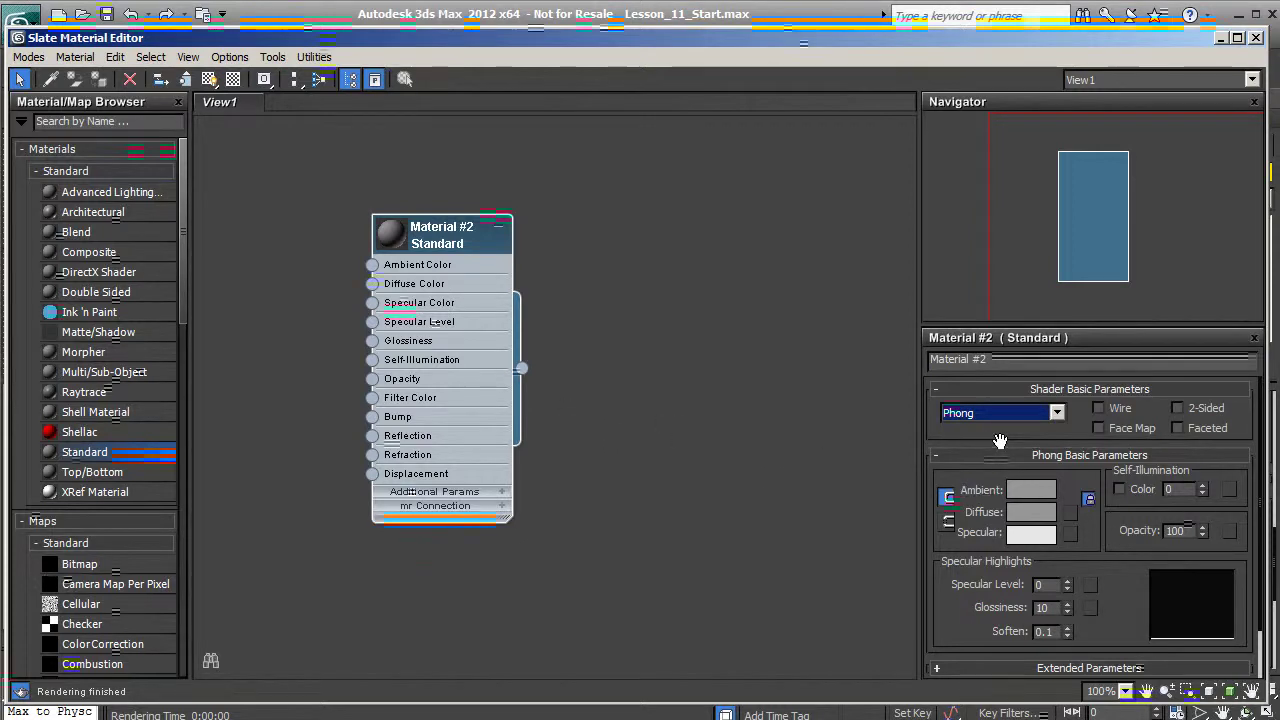
pyautogui.moveTo(1000, 441); pyautogui.dragTo(1000, 431)
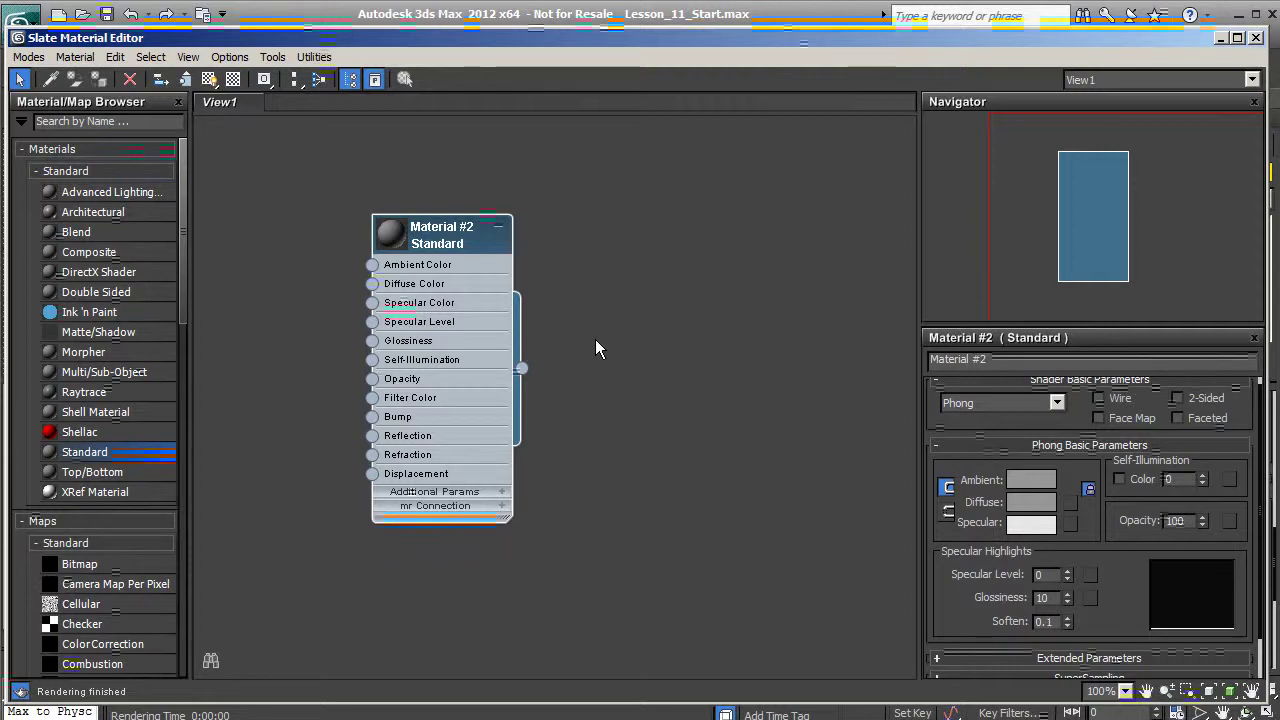
pyautogui.moveTo(991, 432); pyautogui.dragTo(991, 425)
pyautogui.scroll(-2, 991, 425)
pyautogui.scroll(2, 988, 360)
pyautogui.scroll(-2, 985, 345)
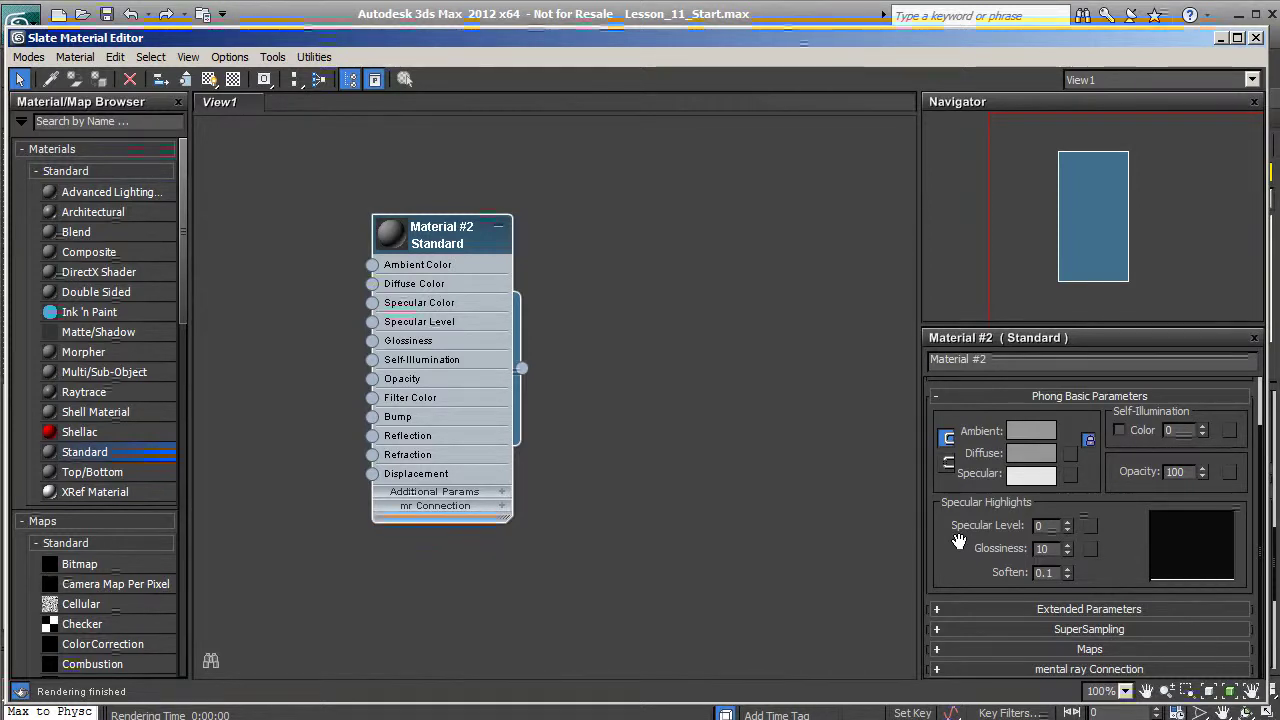
pyautogui.click(942, 651)
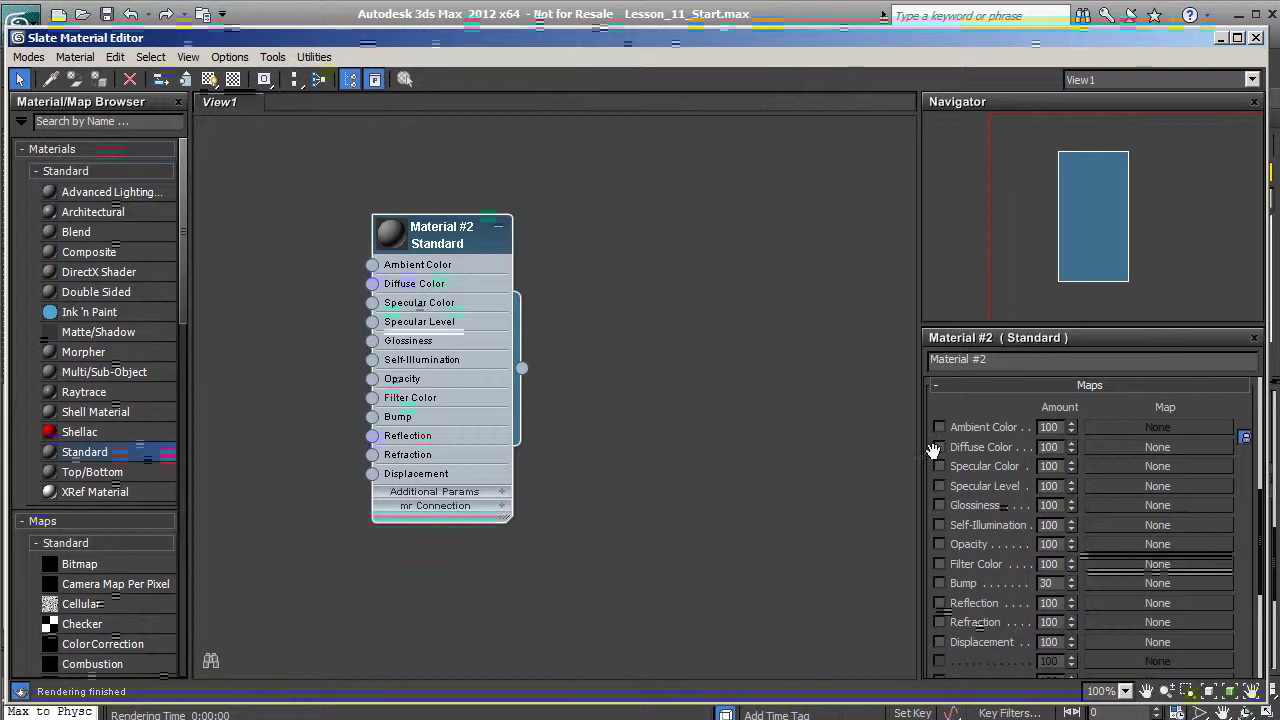
pyautogui.click(941, 386)
pyautogui.scroll(3, 945, 560)
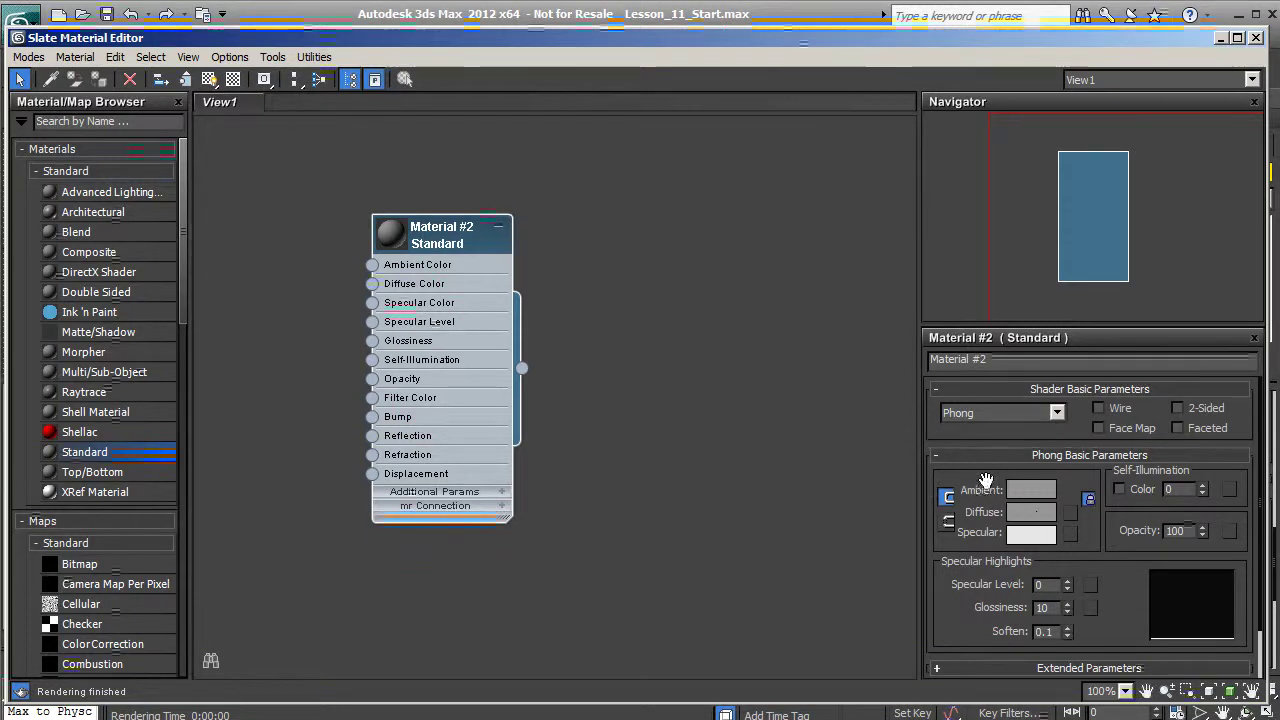
# Set Material #2's Diffuse and Ambient colour to fully saturated orange (R255 G102 B0)
pyautogui.moveTo(988, 484); pyautogui.dragTo(994, 450)
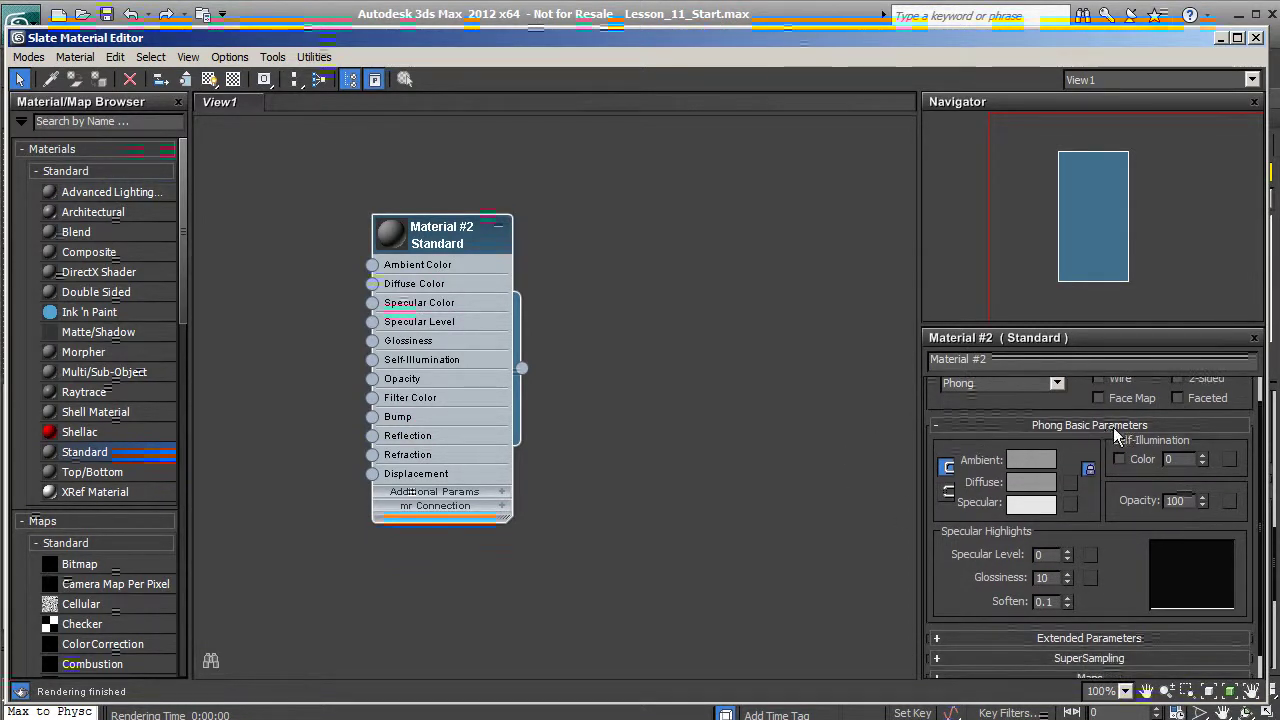
pyautogui.moveTo(985, 451); pyautogui.dragTo(986, 426)
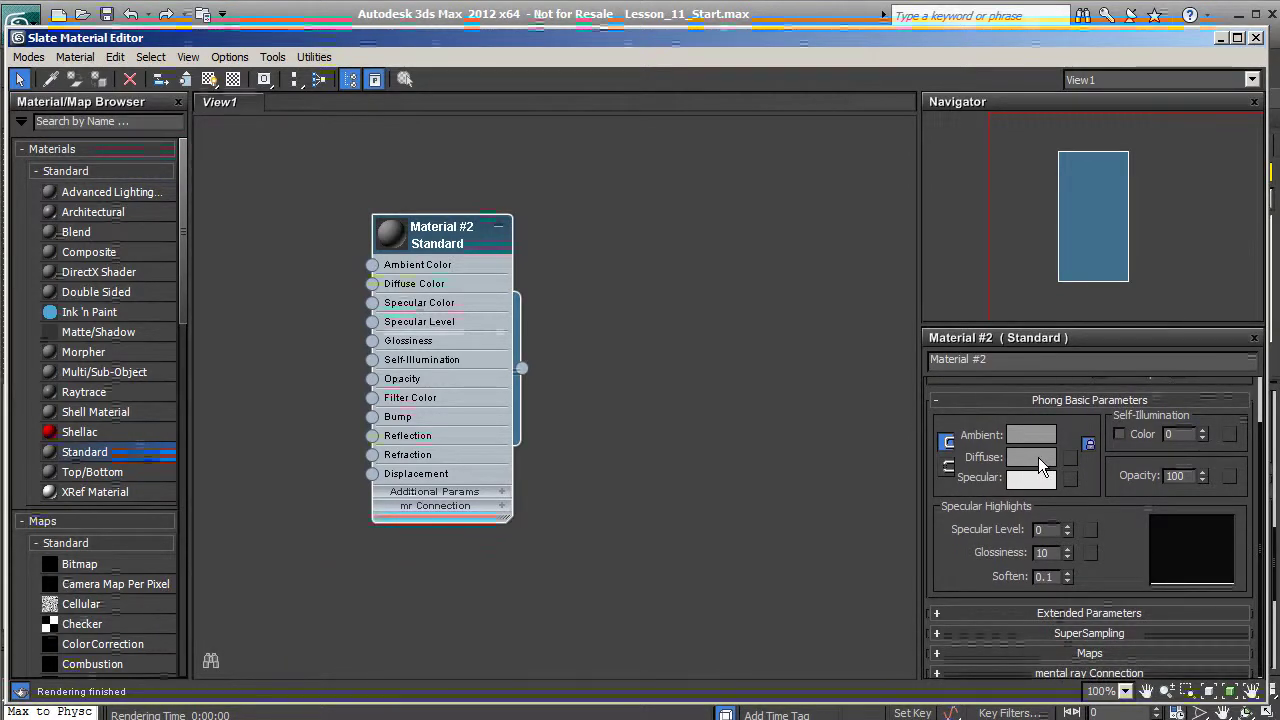
pyautogui.click(1038, 457)
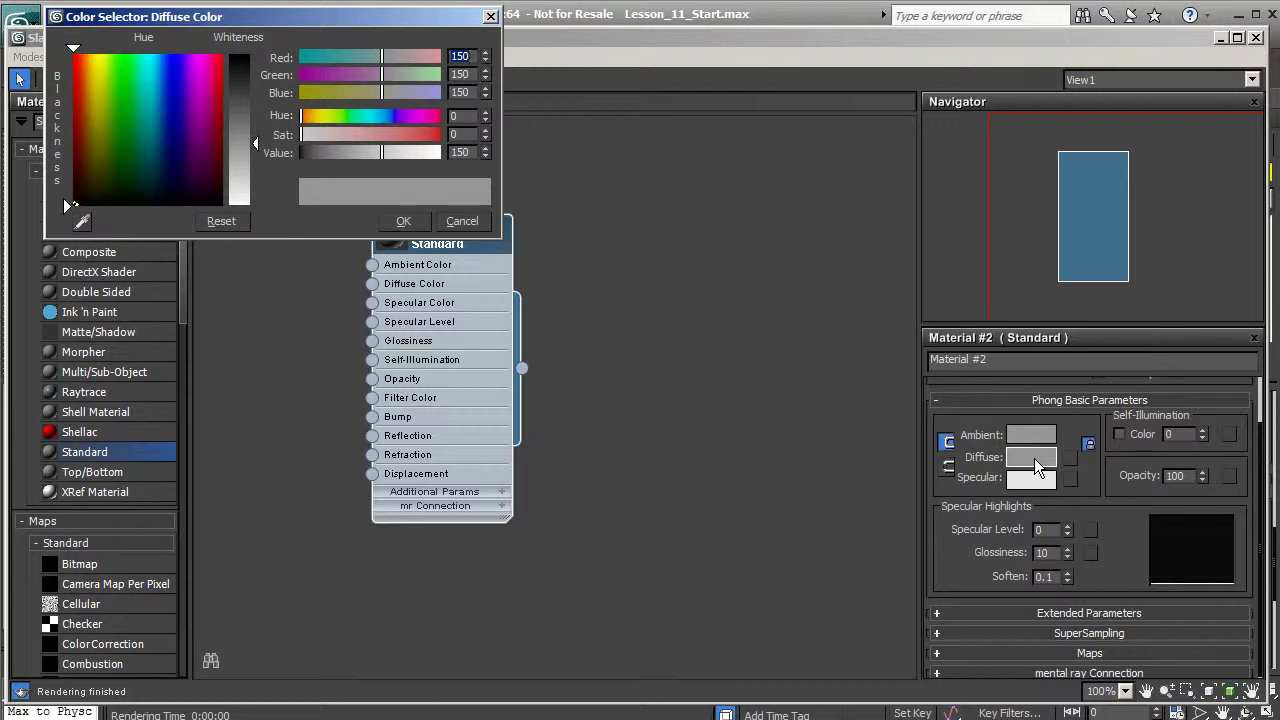
pyautogui.moveTo(154, 134)
pyautogui.mouseDown()
pyautogui.moveTo(125, 70)
pyautogui.moveTo(83, 50)
pyautogui.mouseUp()
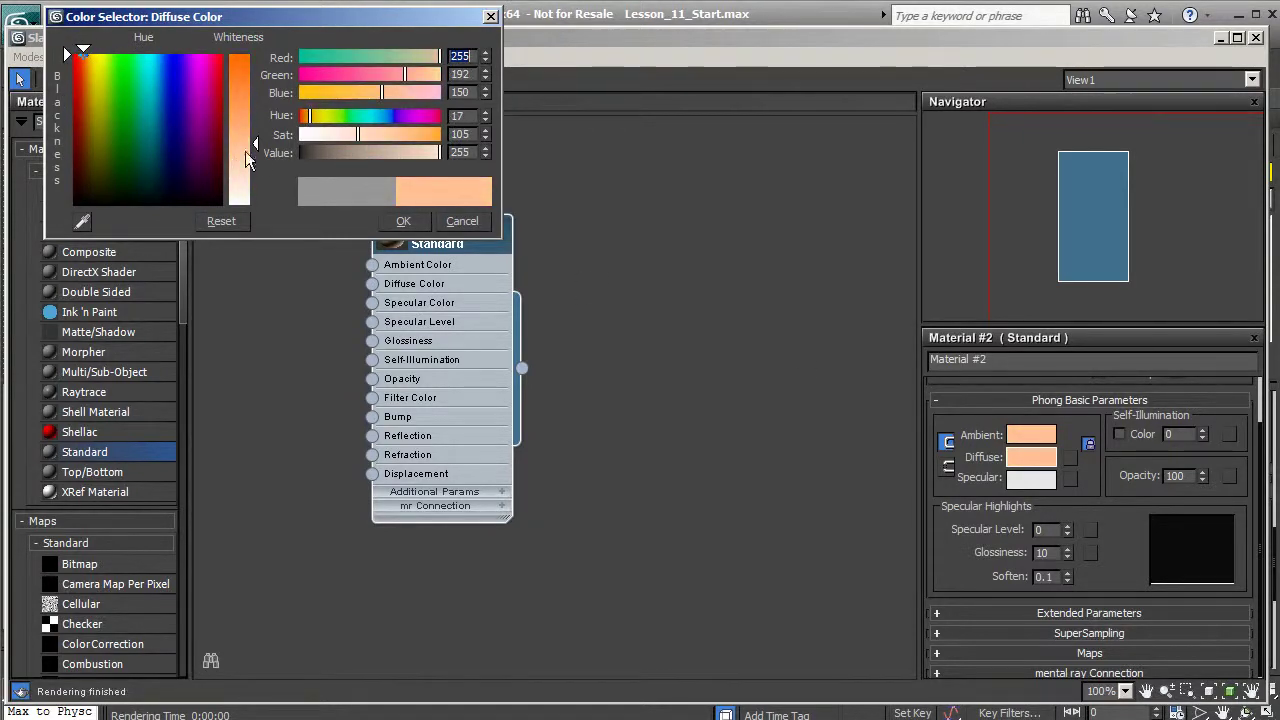
pyautogui.moveTo(257, 140); pyautogui.dragTo(255, 55)
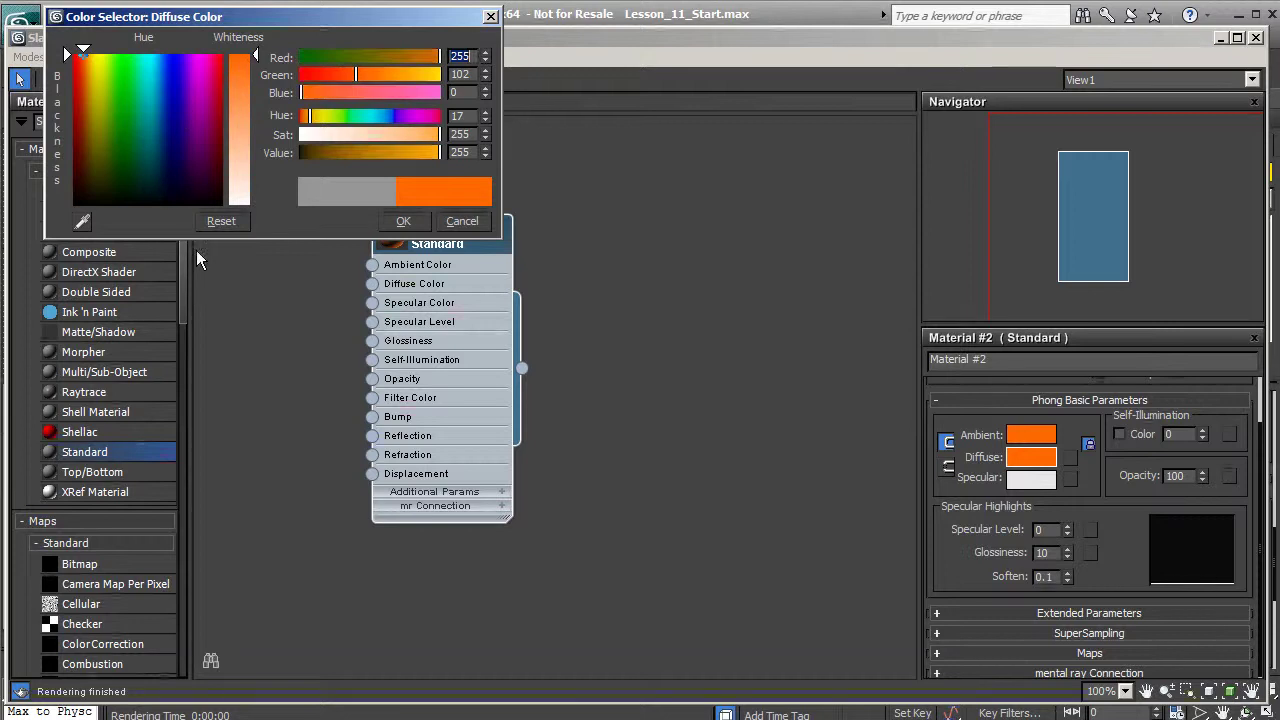
pyautogui.click(405, 221)
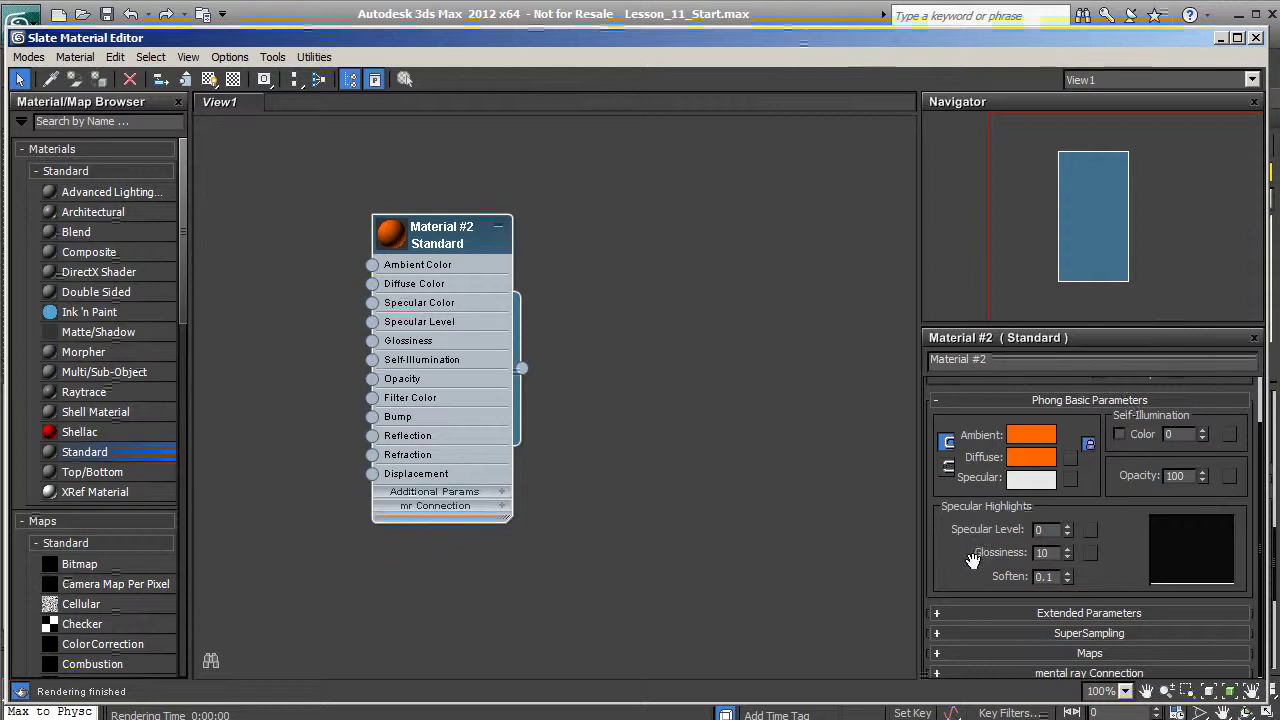
pyautogui.moveTo(973, 560); pyautogui.dragTo(972, 556)
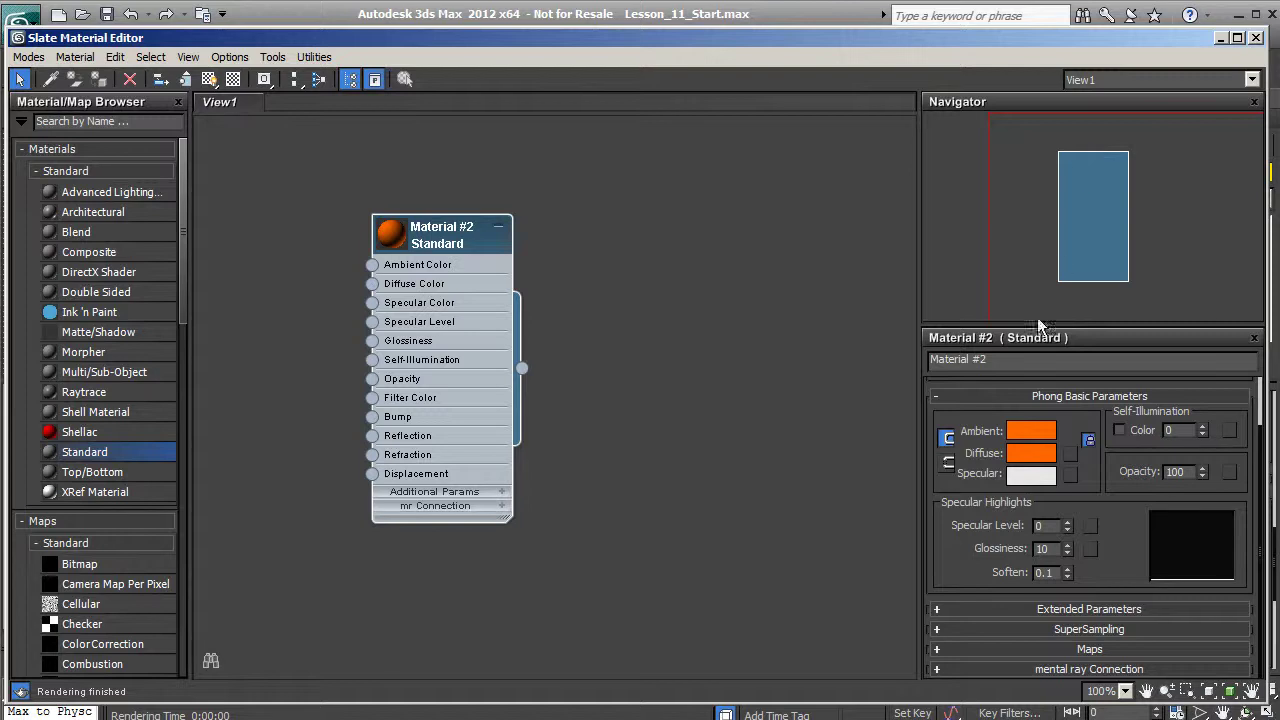
# Enlarge Material #2's preview sphere and raise its Specular Level to 105
pyautogui.doubleClick(398, 245)
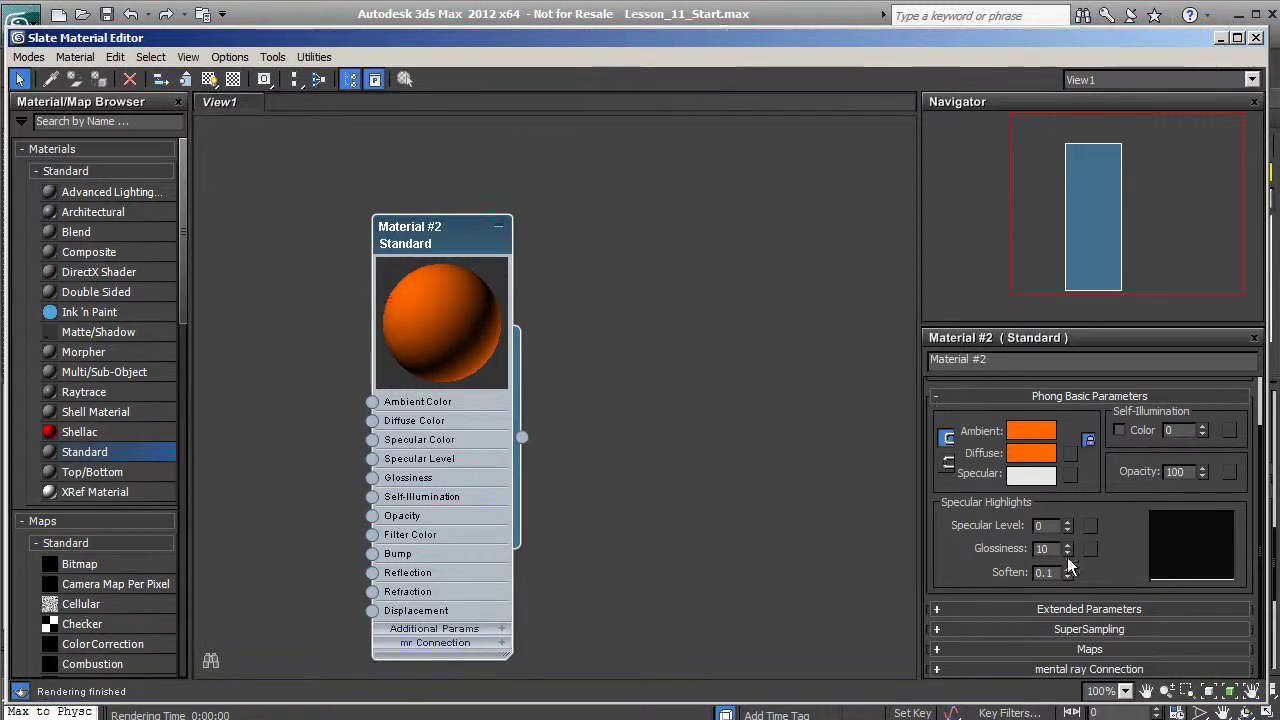
pyautogui.moveTo(1066, 527); pyautogui.dragTo(1066, 416)
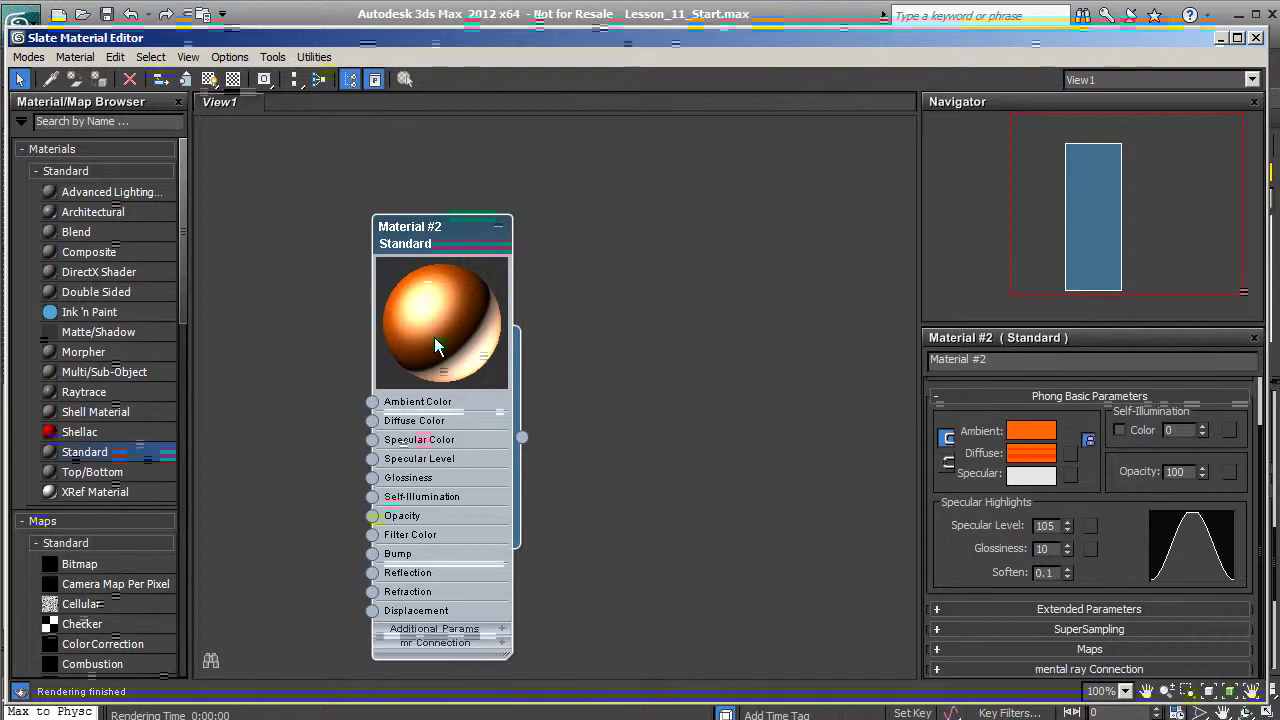
# Settle Material #2 at Specular Level 93 and Glossiness 61, then lower the editor
pyautogui.click(1067, 546)
pyautogui.rightClick(1067, 548)
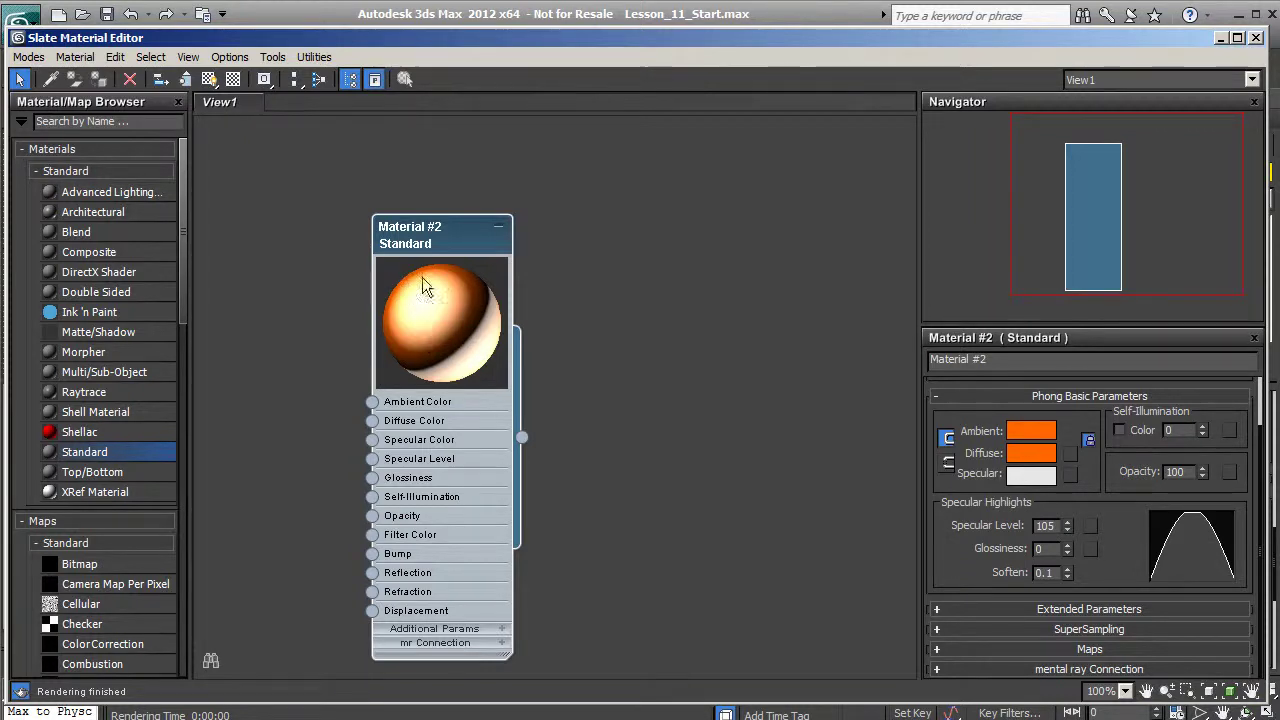
pyautogui.click(1067, 545)
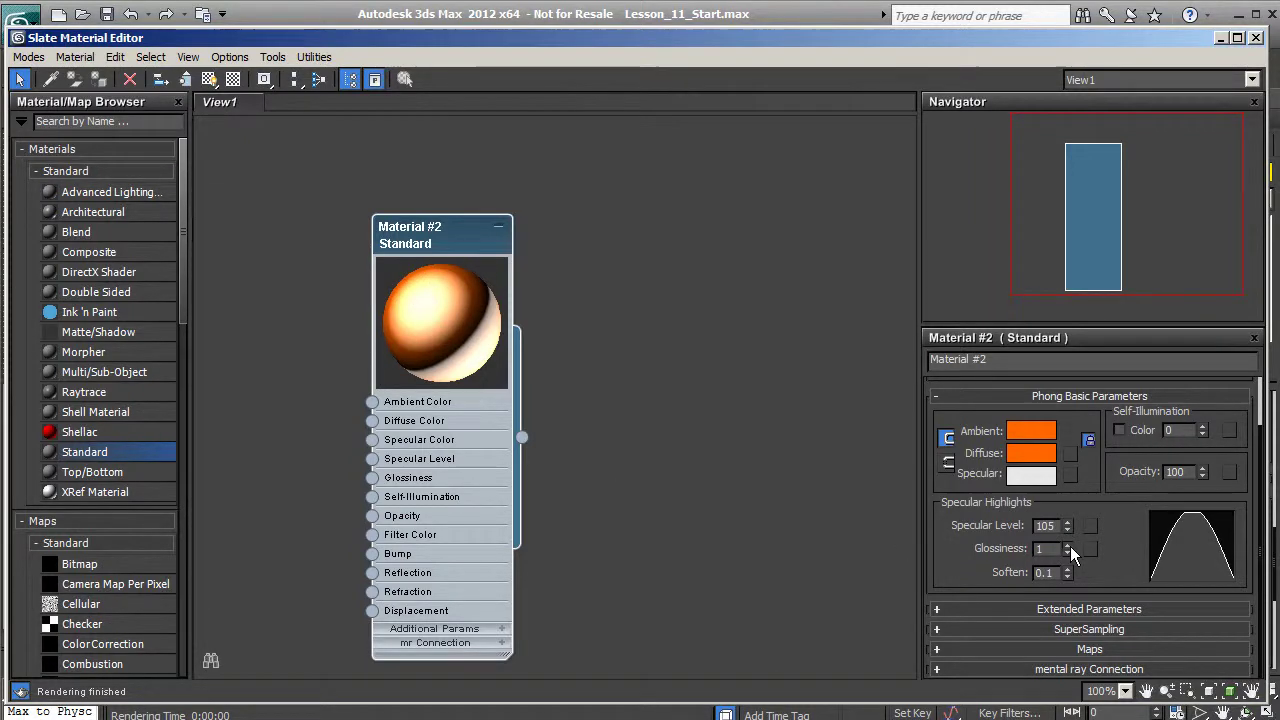
pyautogui.moveTo(1067, 549); pyautogui.dragTo(1067, 500)
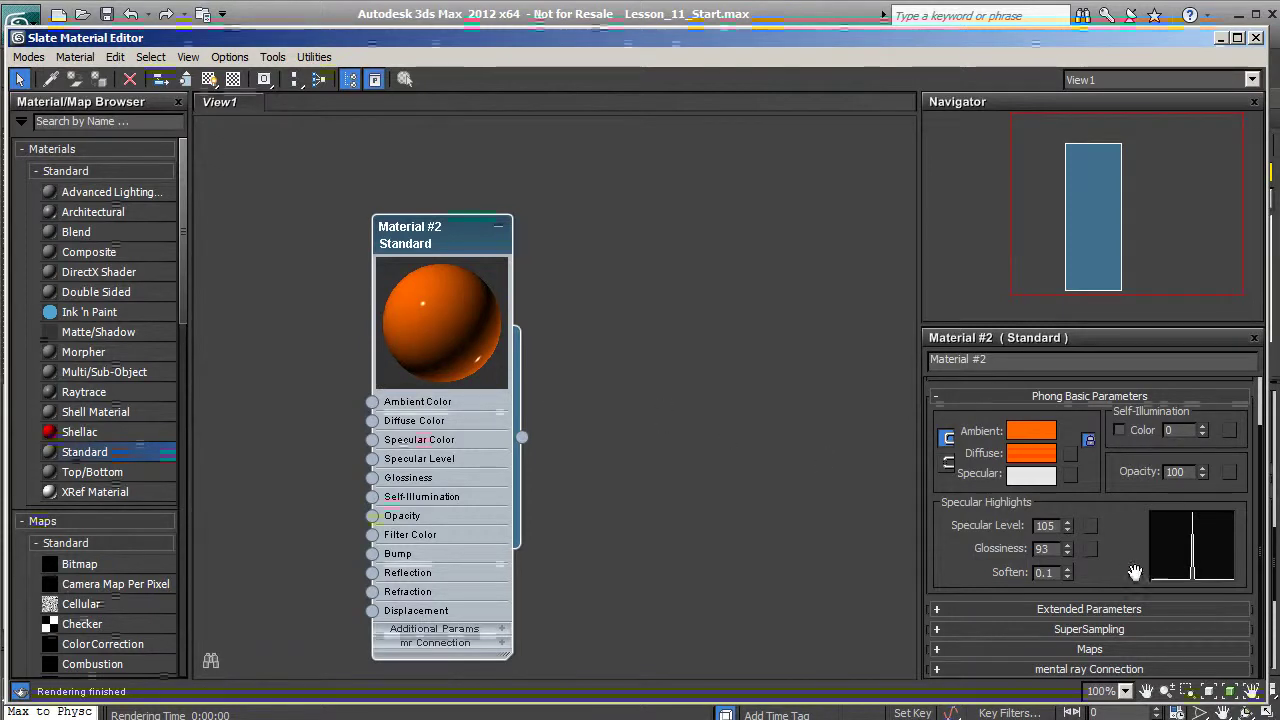
pyautogui.moveTo(1067, 549); pyautogui.dragTo(1062, 630)
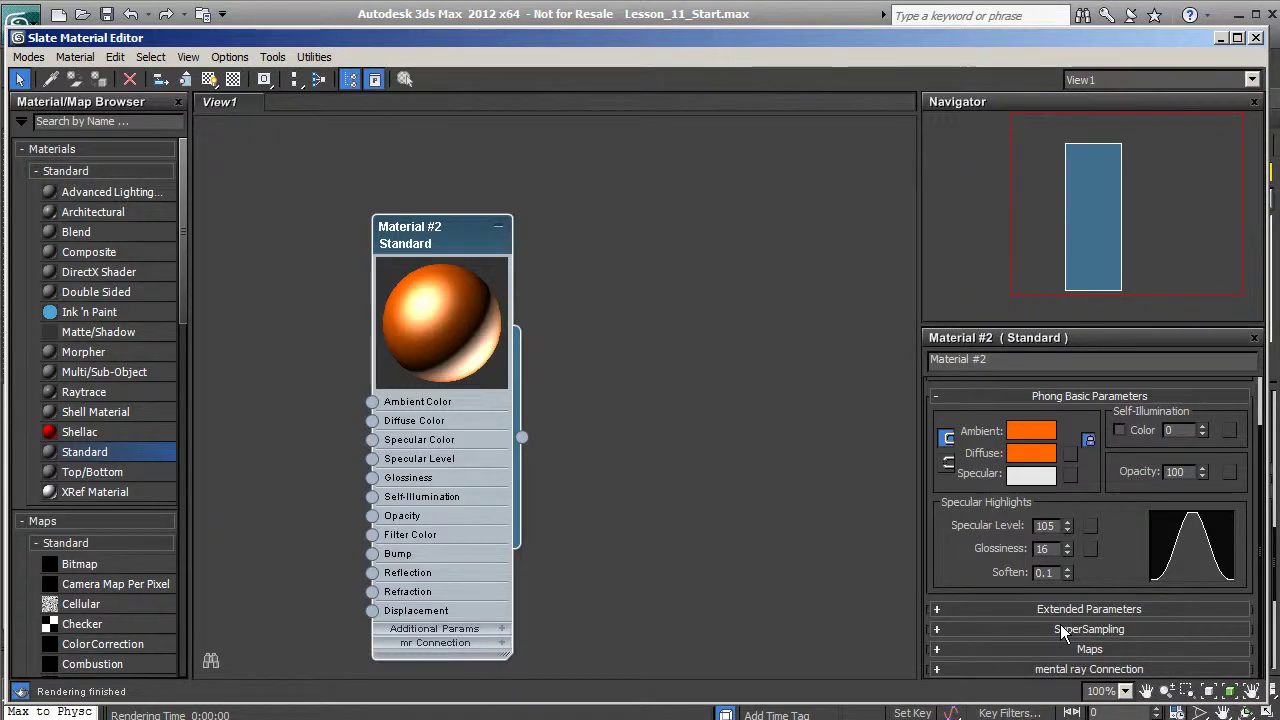
pyautogui.click(1066, 546)
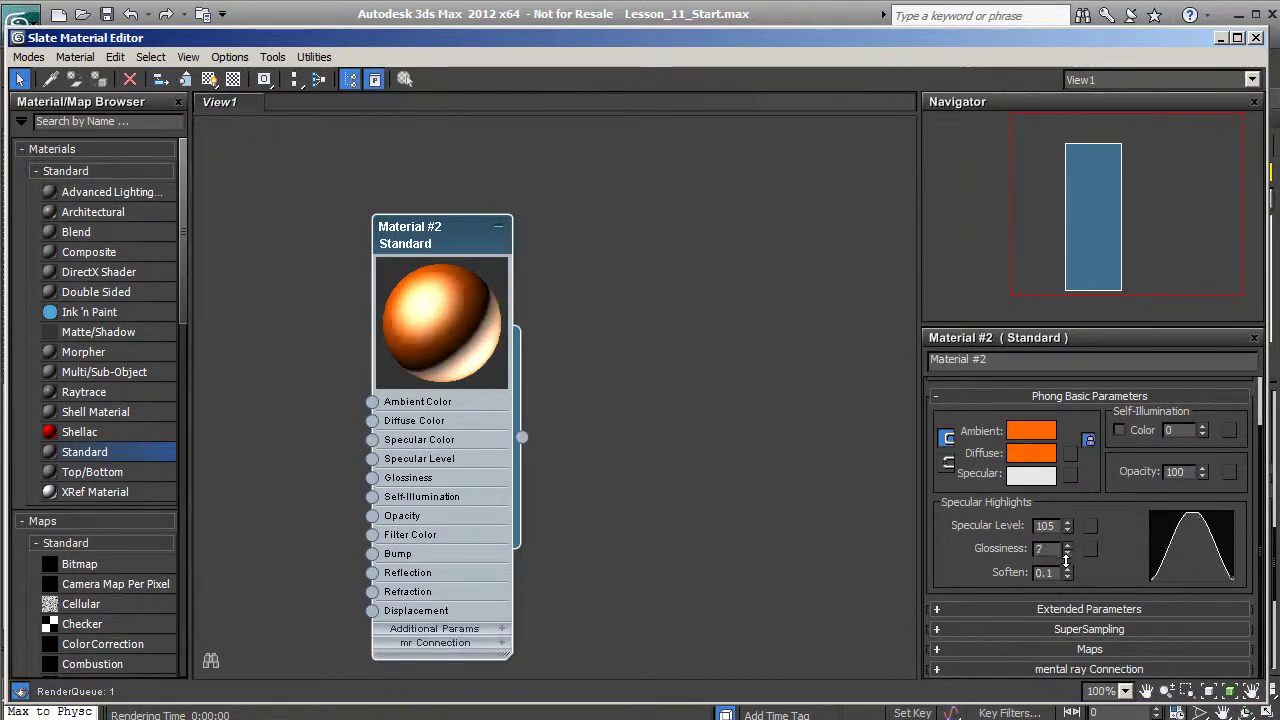
pyautogui.moveTo(1065, 550); pyautogui.dragTo(1065, 570)
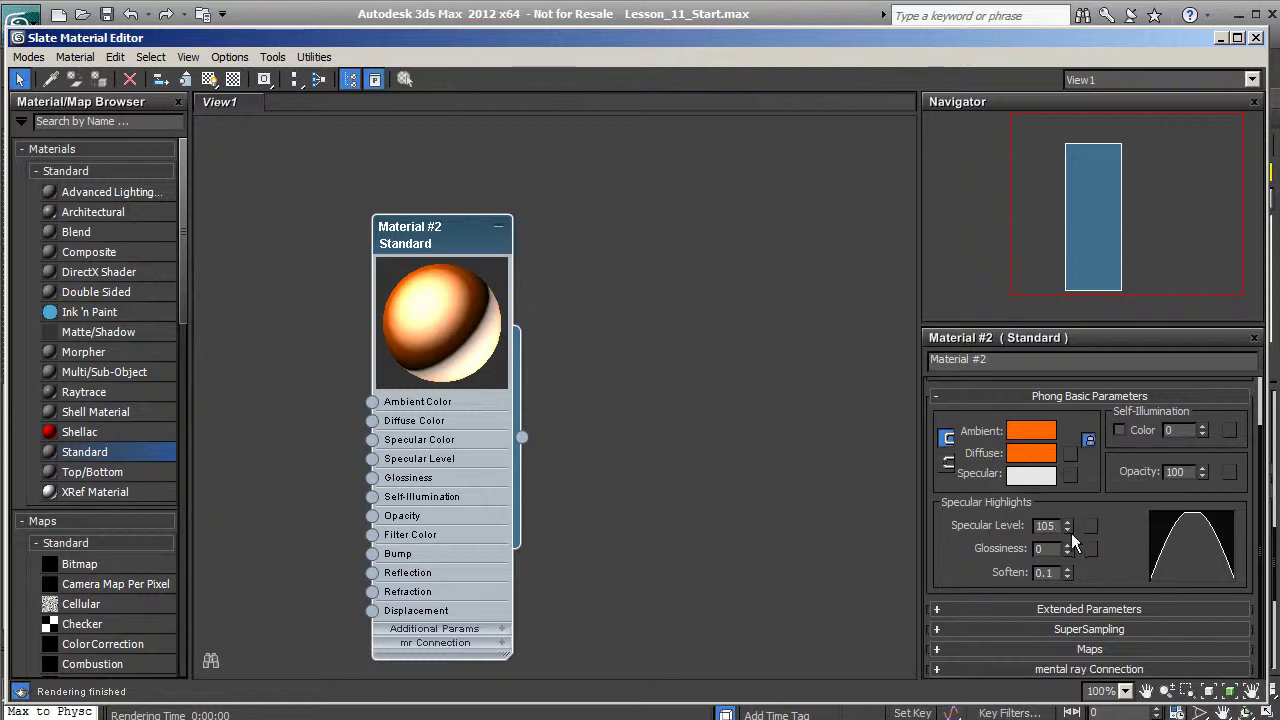
pyautogui.moveTo(1067, 526); pyautogui.dragTo(1066, 590)
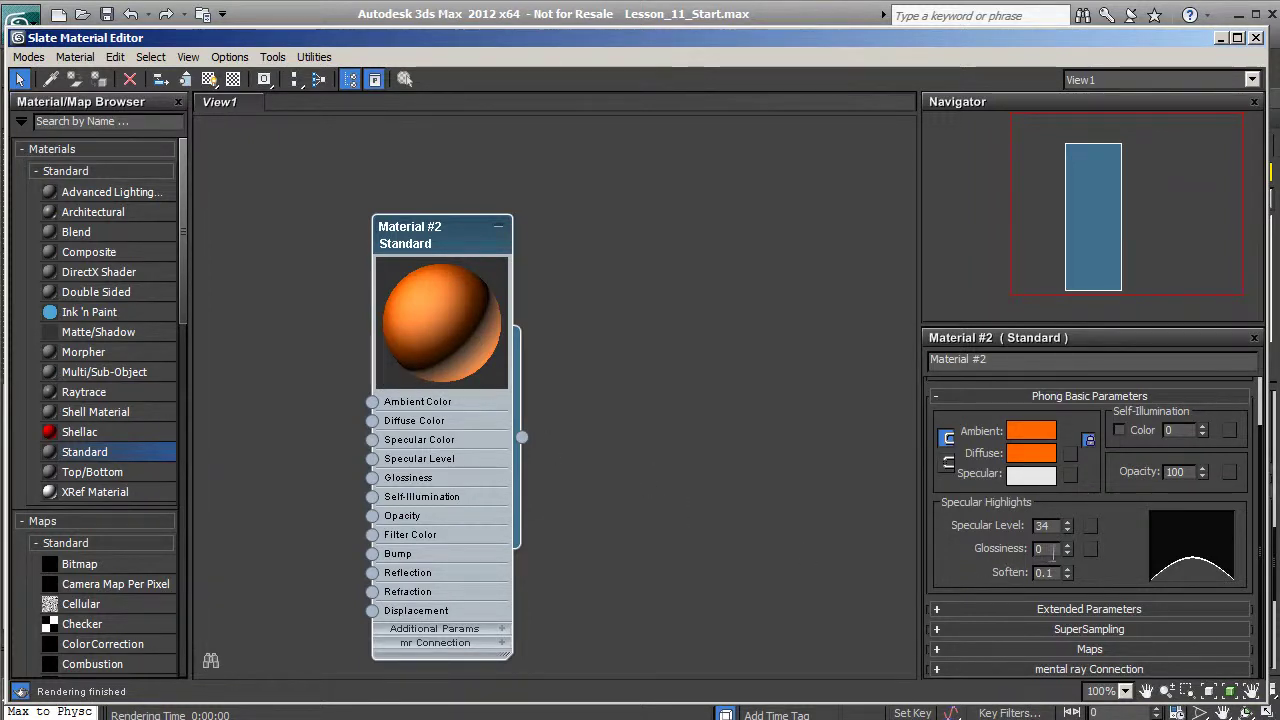
pyautogui.moveTo(1067, 549); pyautogui.dragTo(1062, 500)
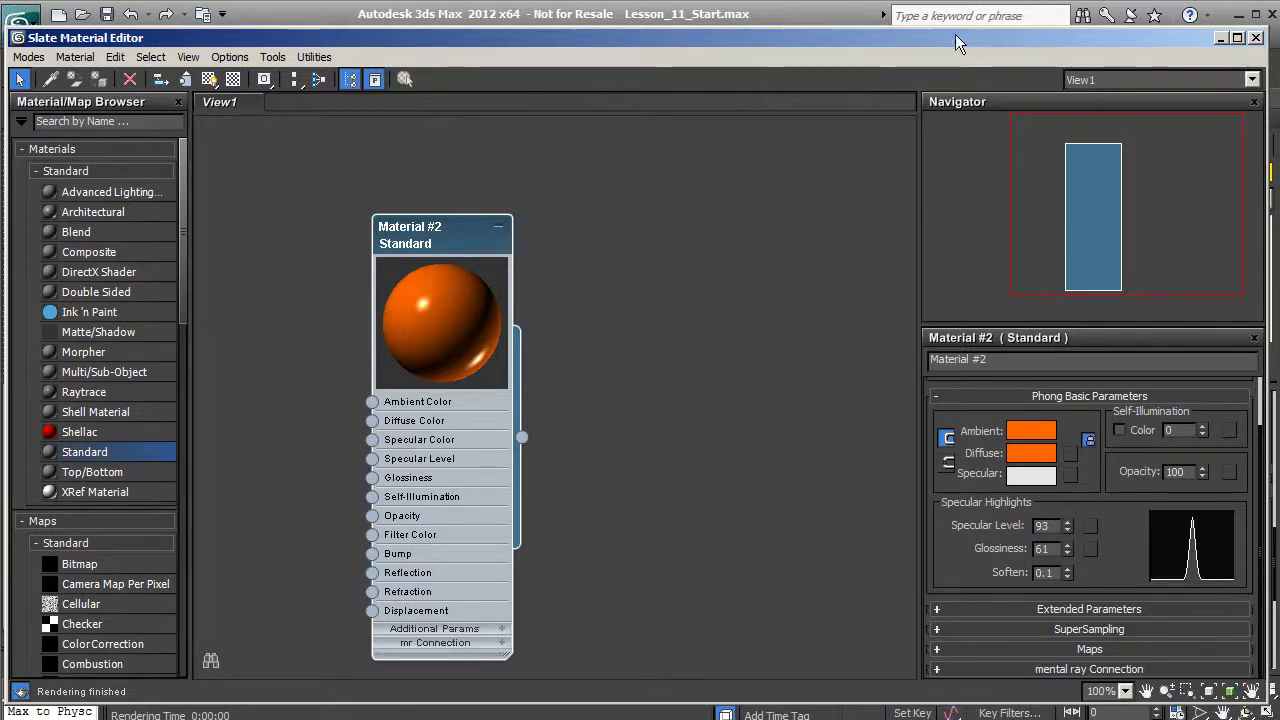
pyautogui.moveTo(1044, 32); pyautogui.dragTo(1243, 398)
pyautogui.moveTo(756, 399); pyautogui.dragTo(775, 620)
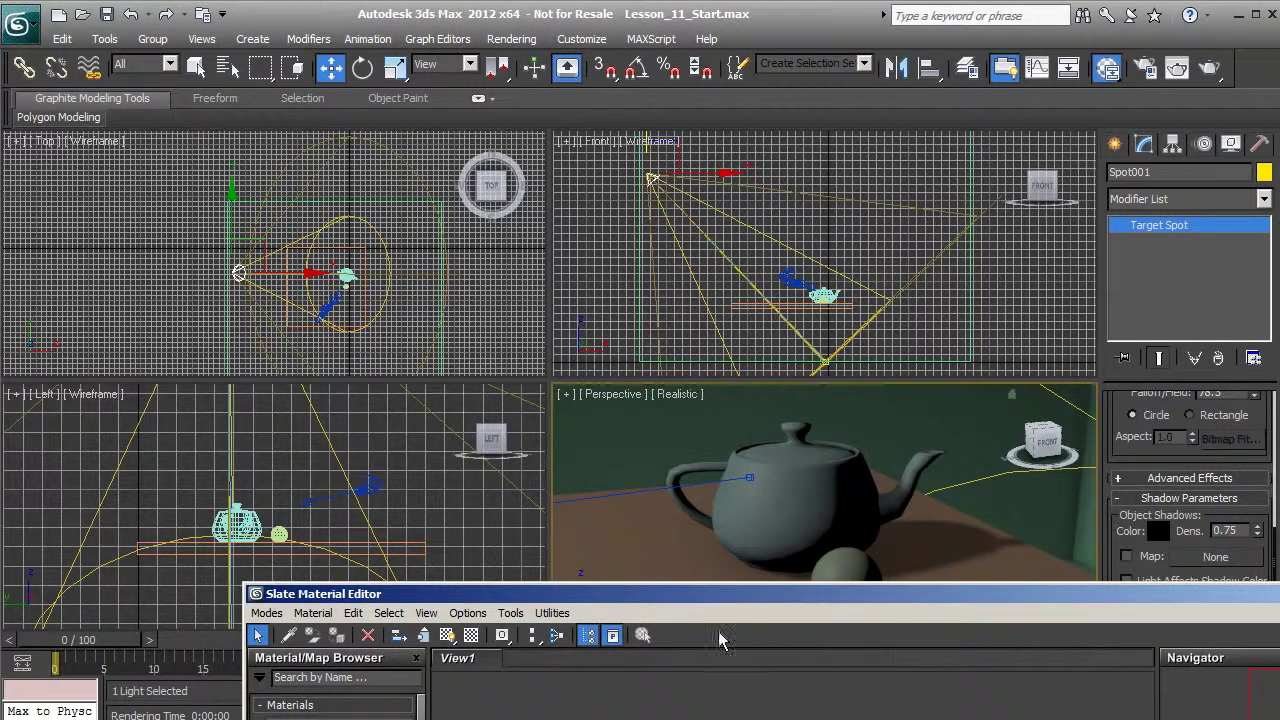
# Select the teapot and assign the orange Material #2 to it
pyautogui.moveTo(657, 596); pyautogui.dragTo(624, 614)
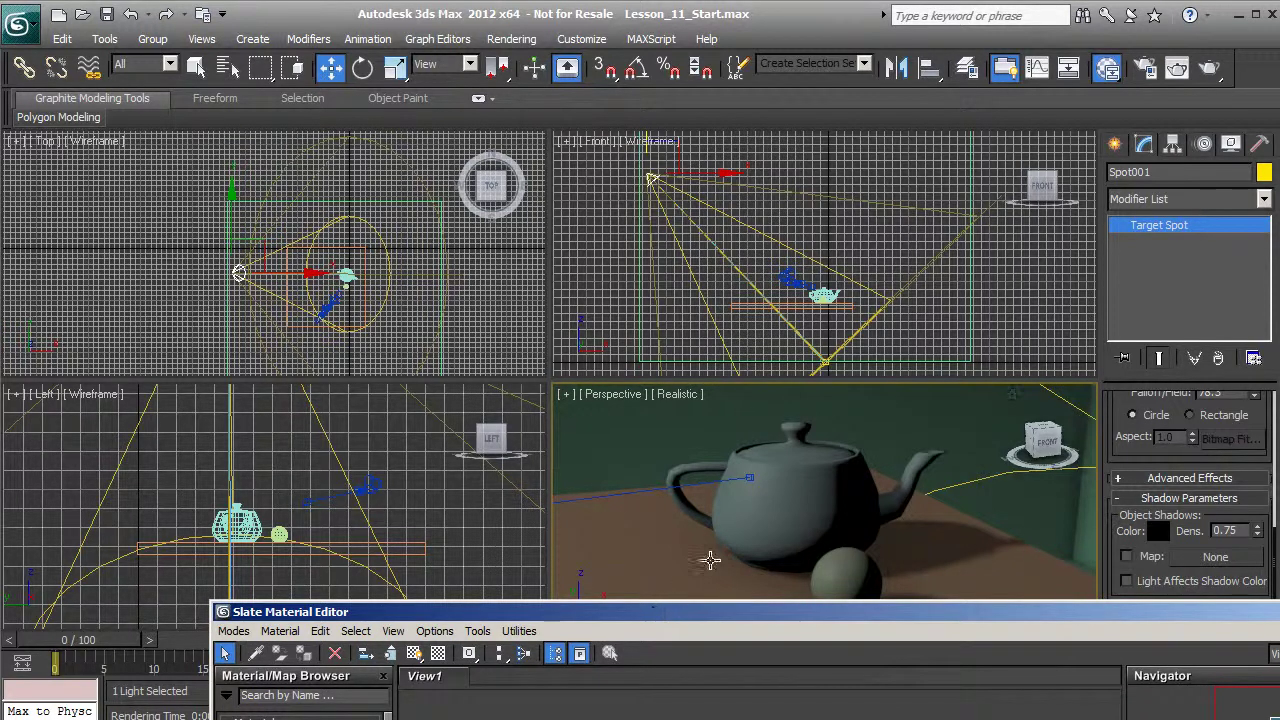
pyautogui.click(784, 510)
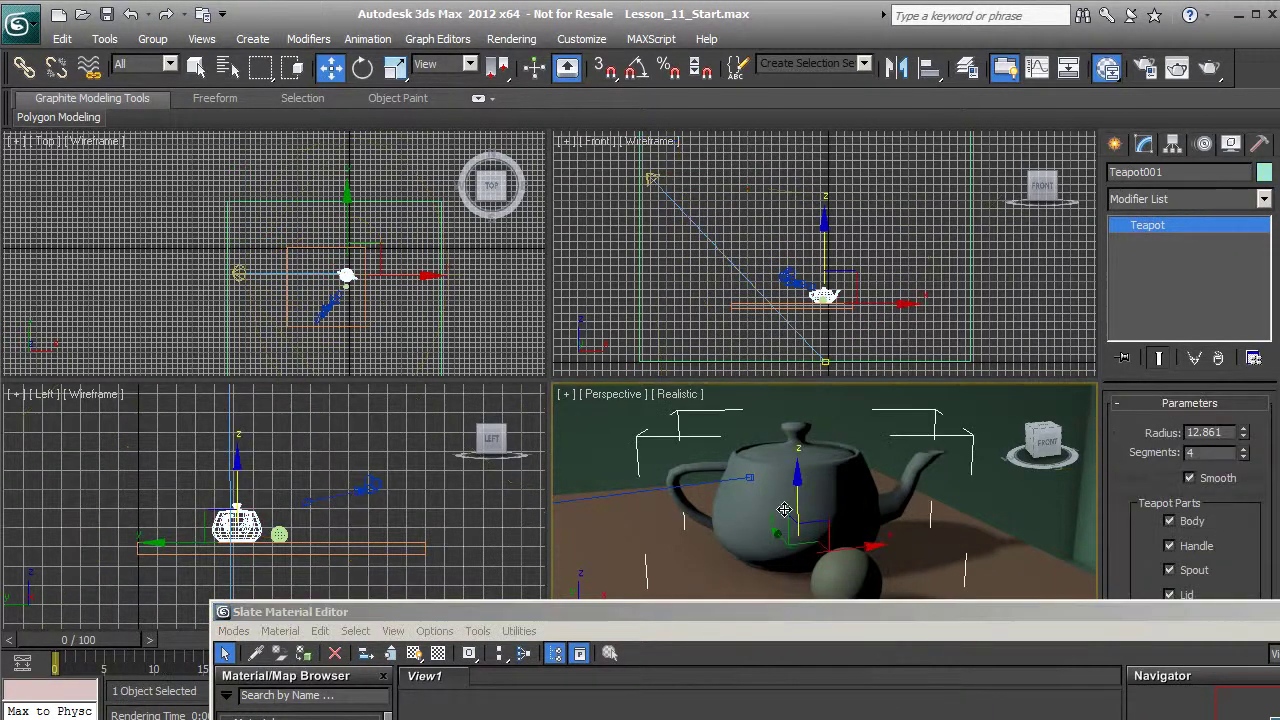
pyautogui.moveTo(704, 610); pyautogui.dragTo(678, 630)
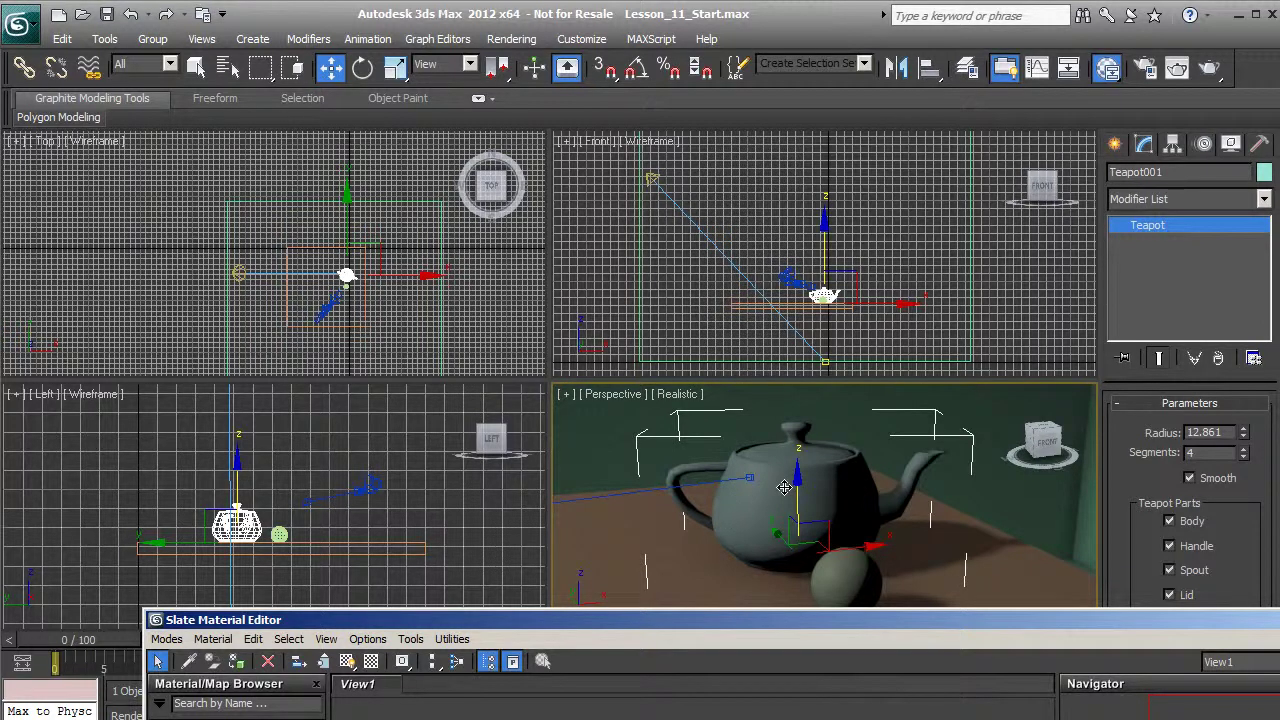
pyautogui.click(238, 665)
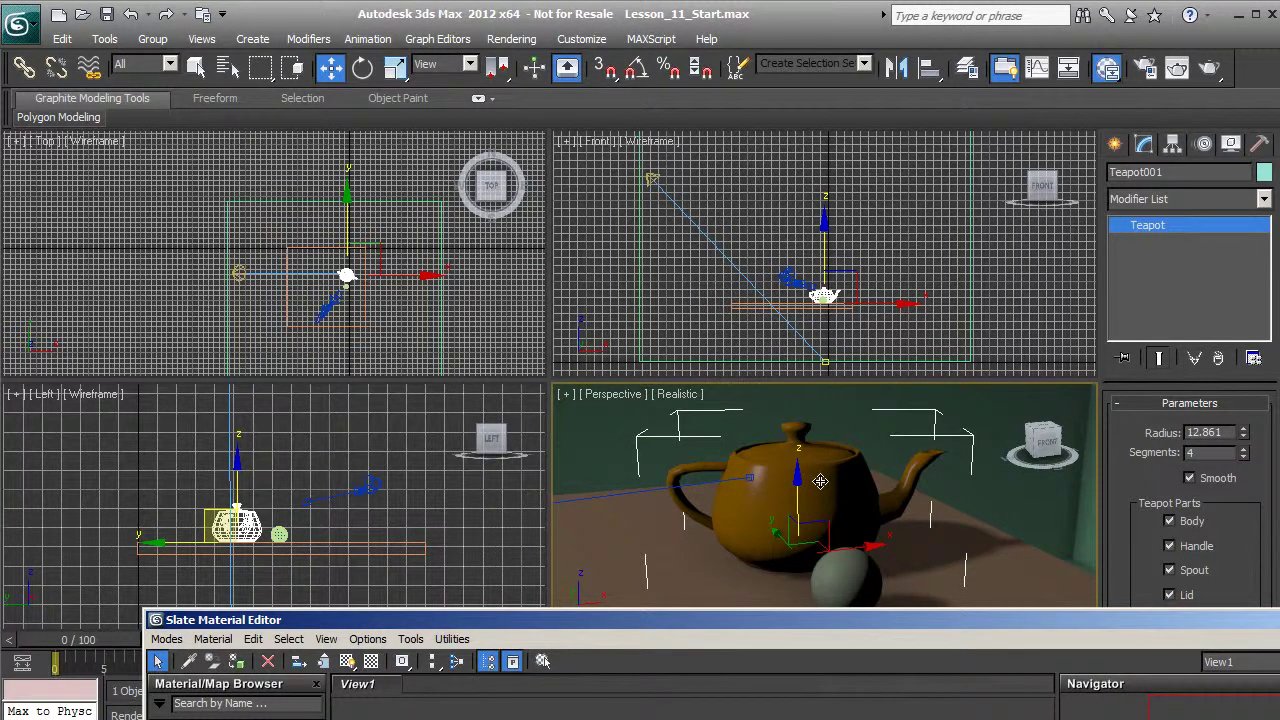
pyautogui.moveTo(792, 627); pyautogui.dragTo(693, 80)
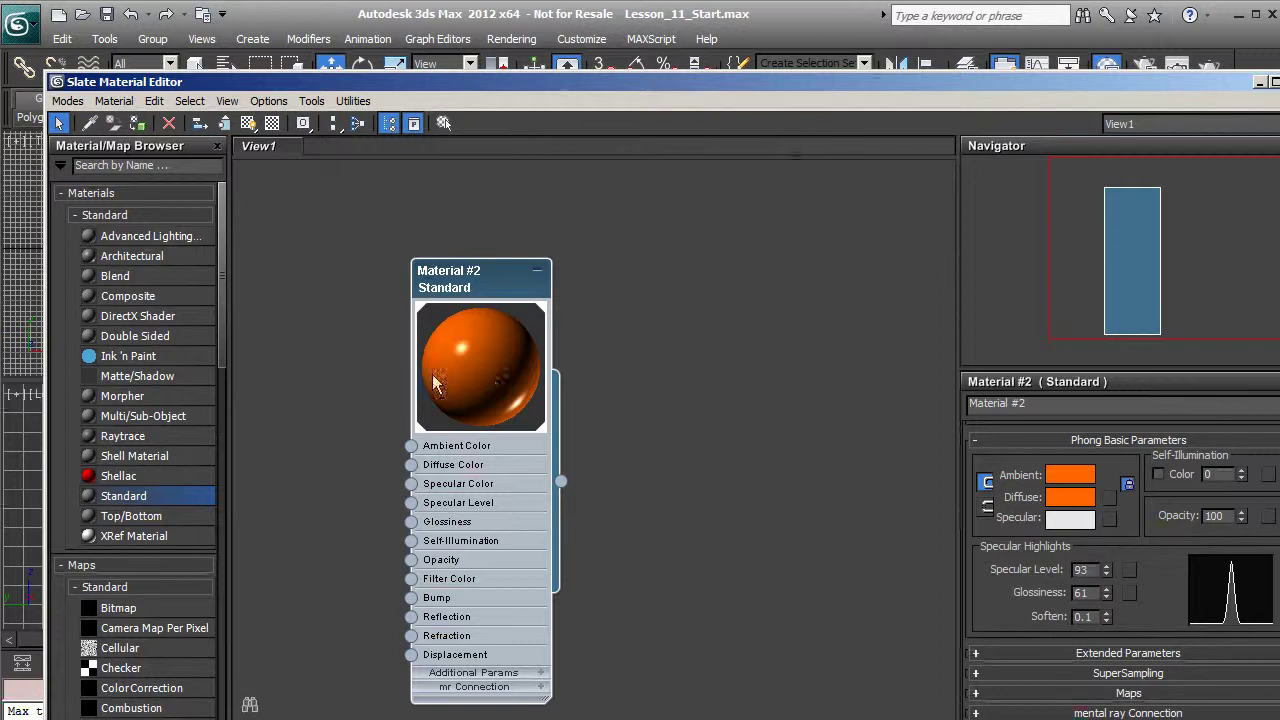
# Select the sphere and assign the orange Material #2 to it
pyautogui.moveTo(575, 85); pyautogui.dragTo(728, 648)
pyautogui.click(842, 588)
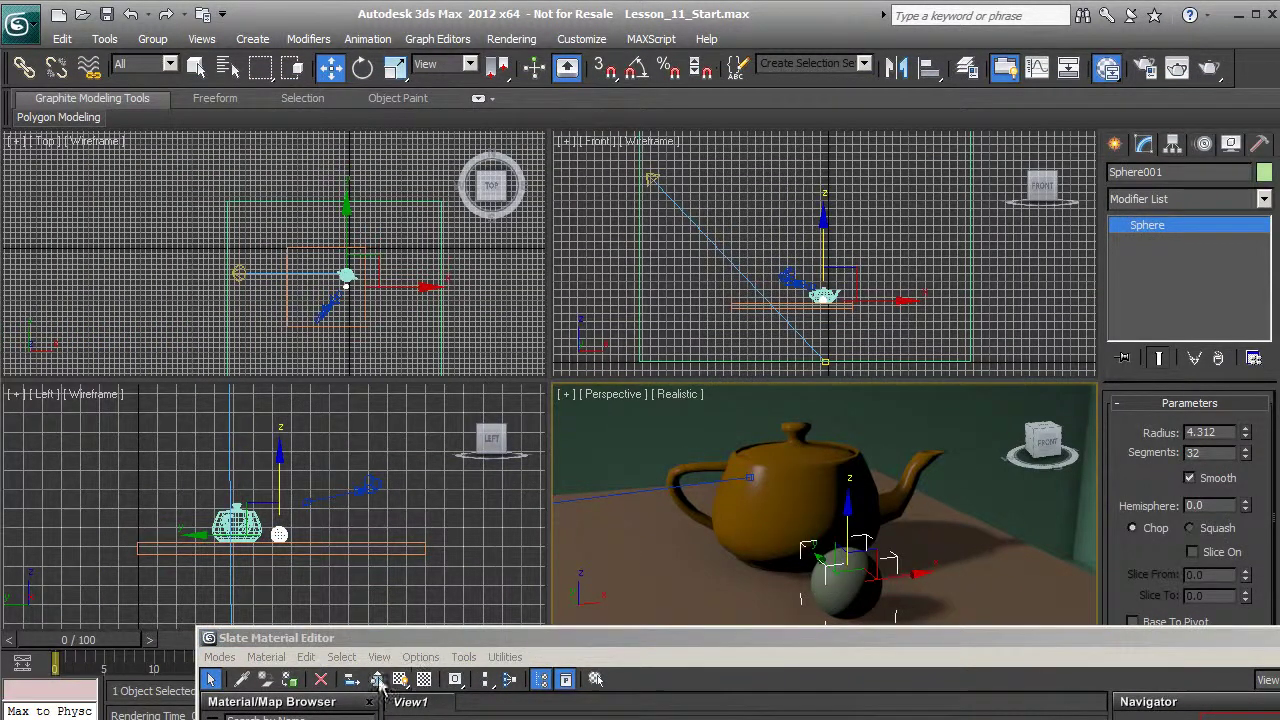
pyautogui.click(290, 680)
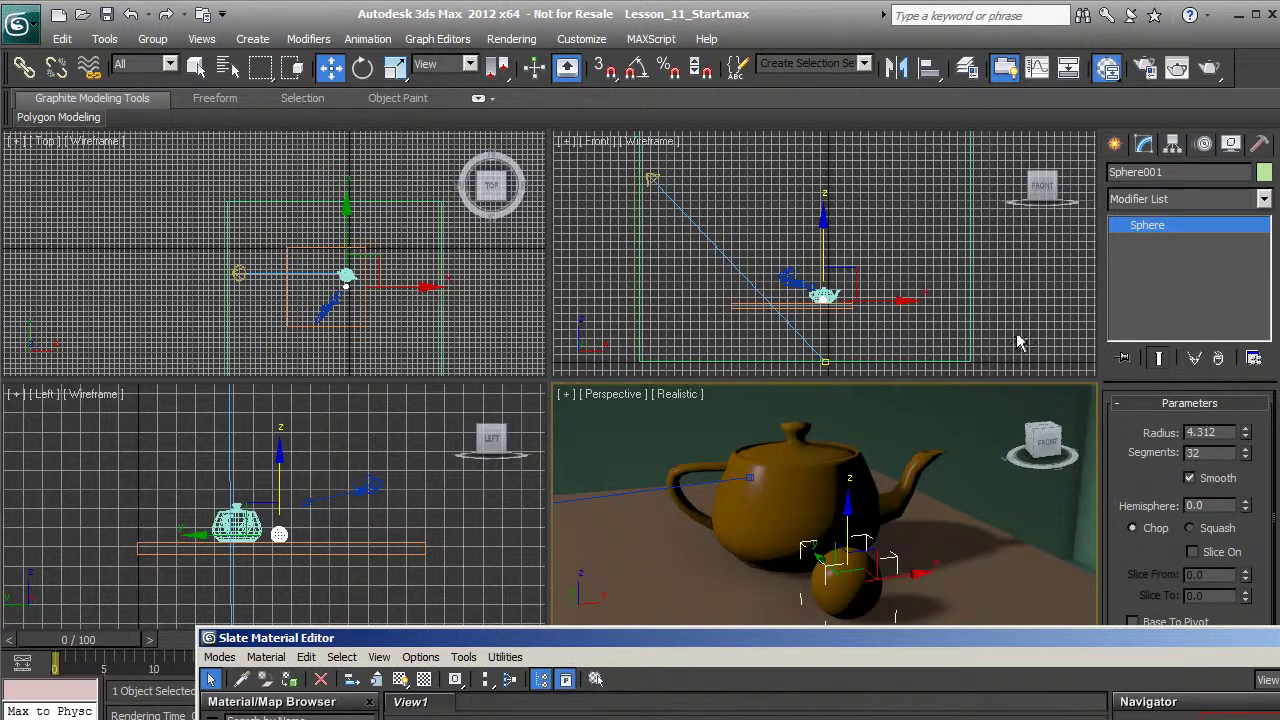
# Render the Perspective view showing both orange objects, then close the render window
pyautogui.click(1177, 67)
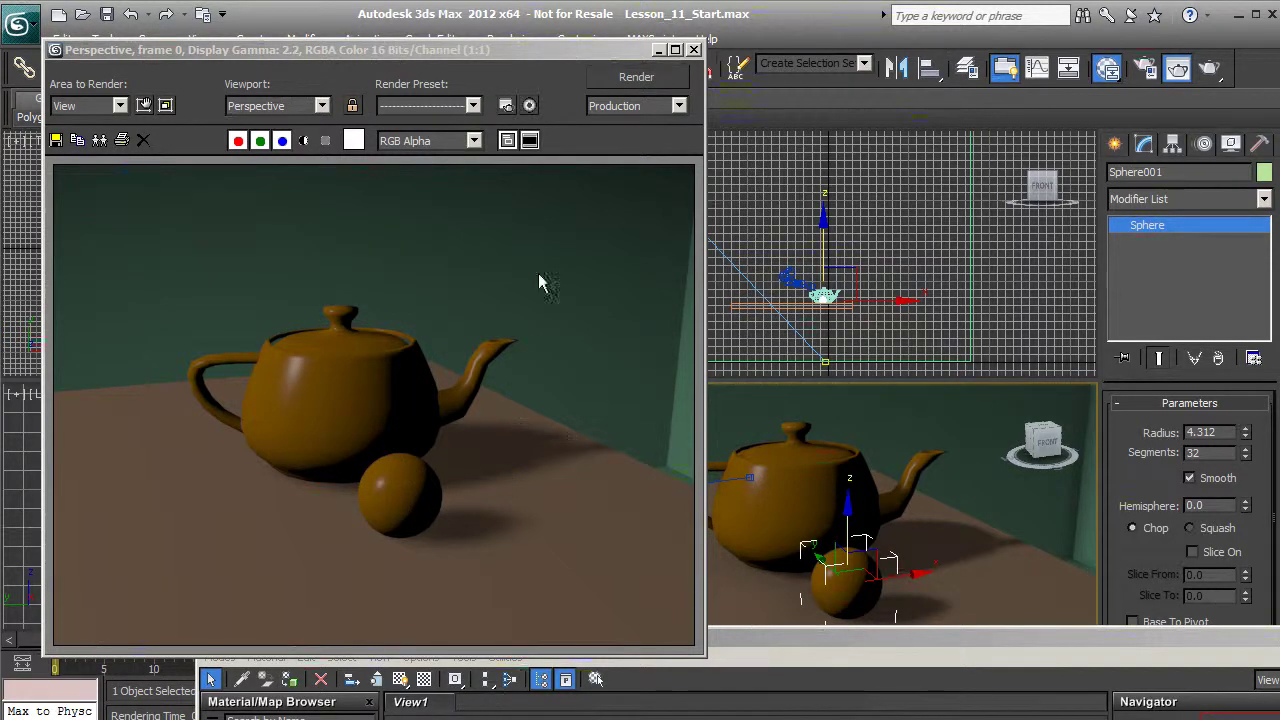
pyautogui.click(694, 49)
pyautogui.moveTo(775, 638); pyautogui.dragTo(625, 61)
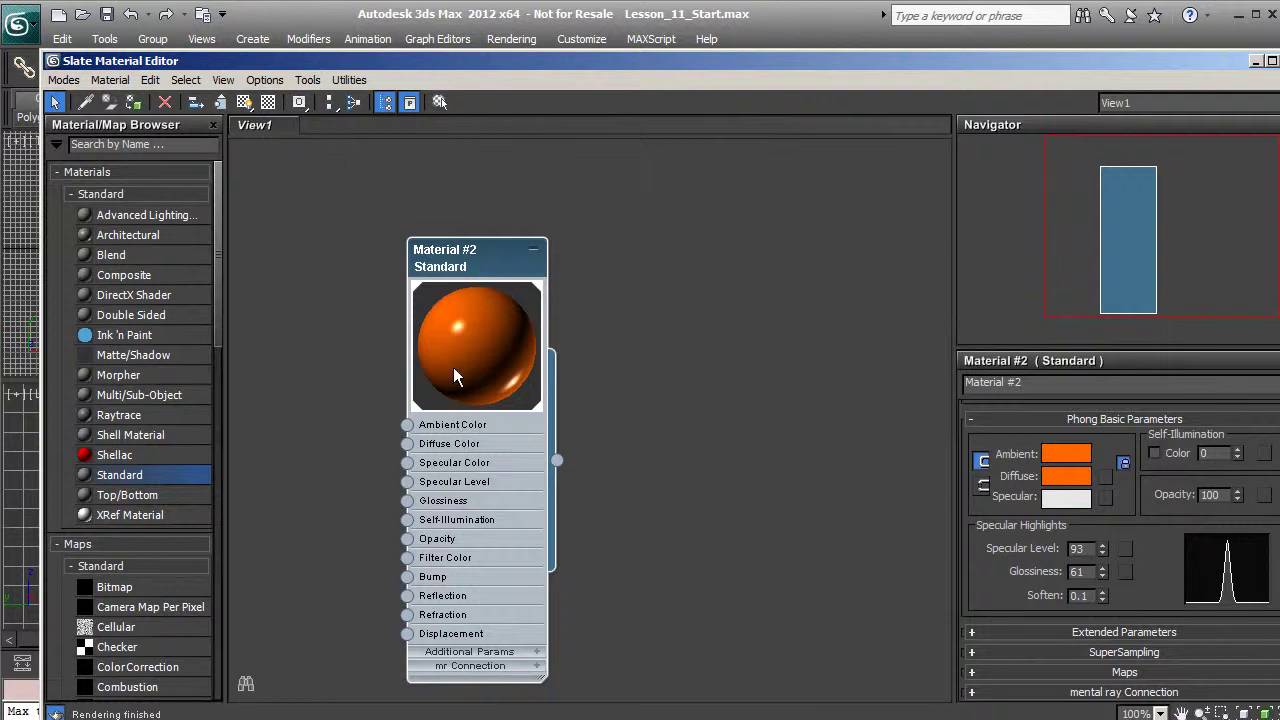
# Change Material #2's Diffuse colour to full white, making the teapot and sphere white
pyautogui.moveTo(546, 63); pyautogui.dragTo(655, 653)
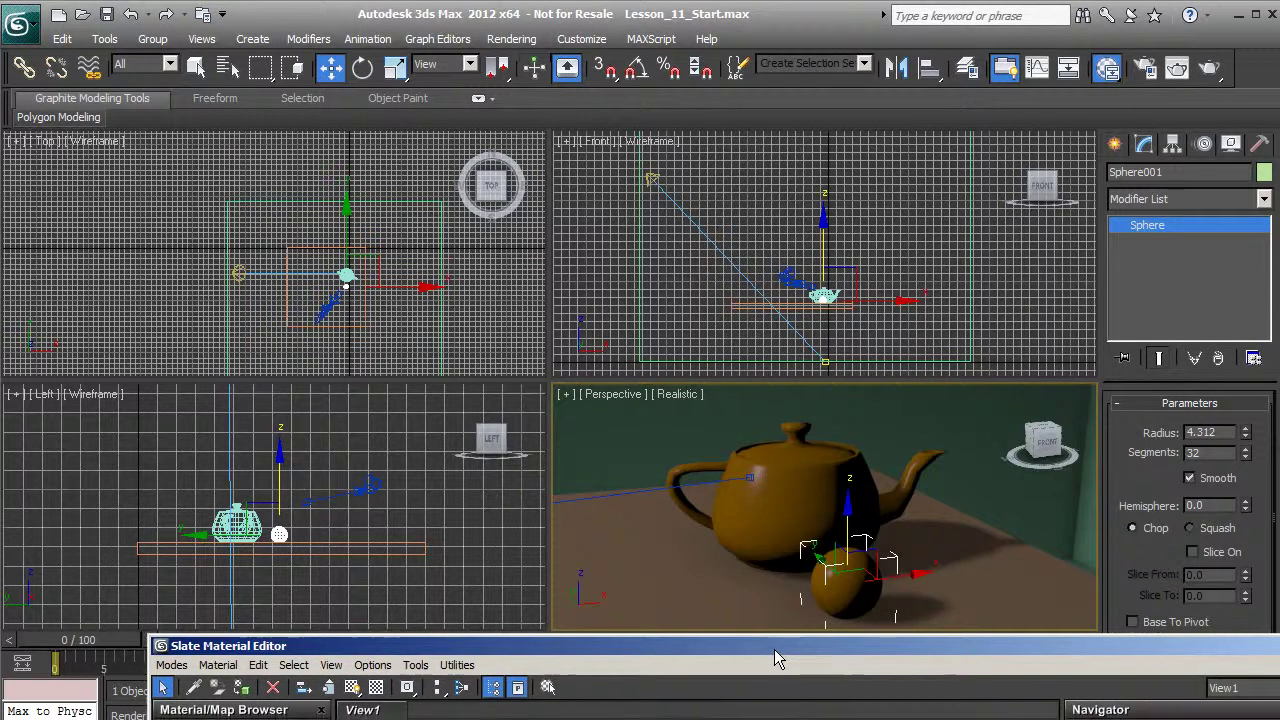
pyautogui.moveTo(772, 654); pyautogui.dragTo(668, 122)
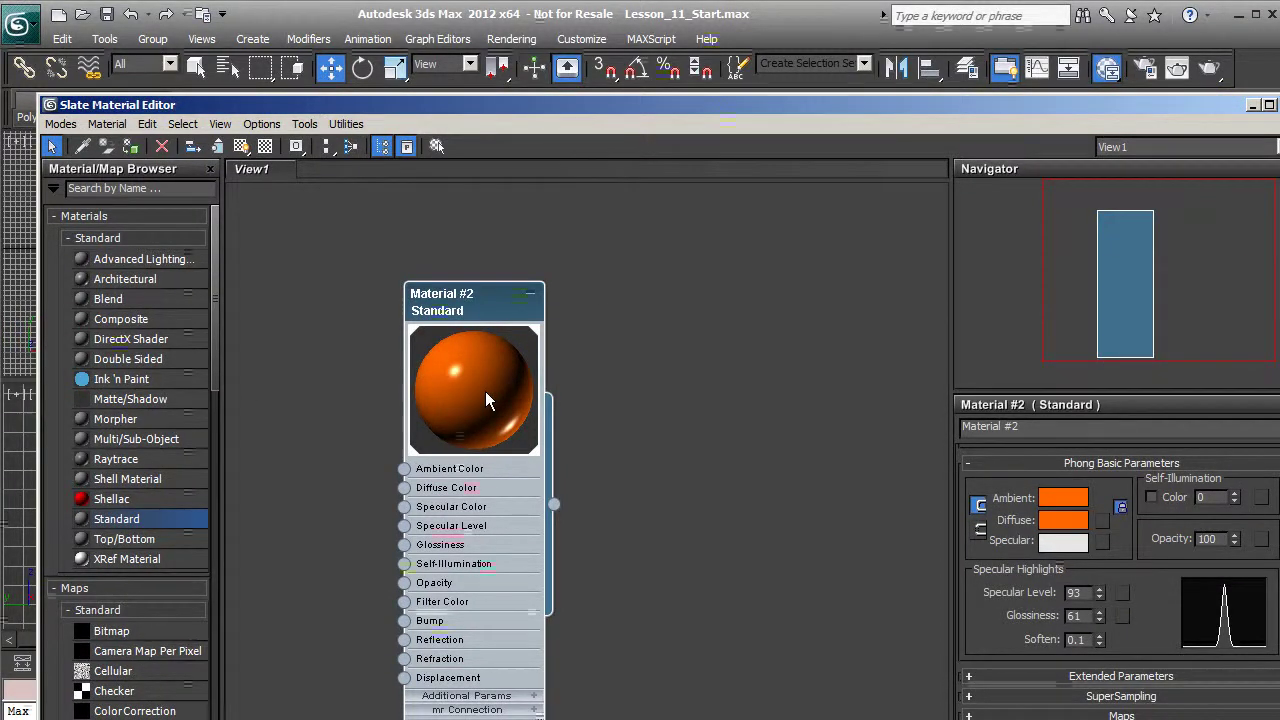
pyautogui.click(1050, 522)
pyautogui.moveTo(255, 58); pyautogui.dragTo(254, 202)
pyautogui.click(403, 221)
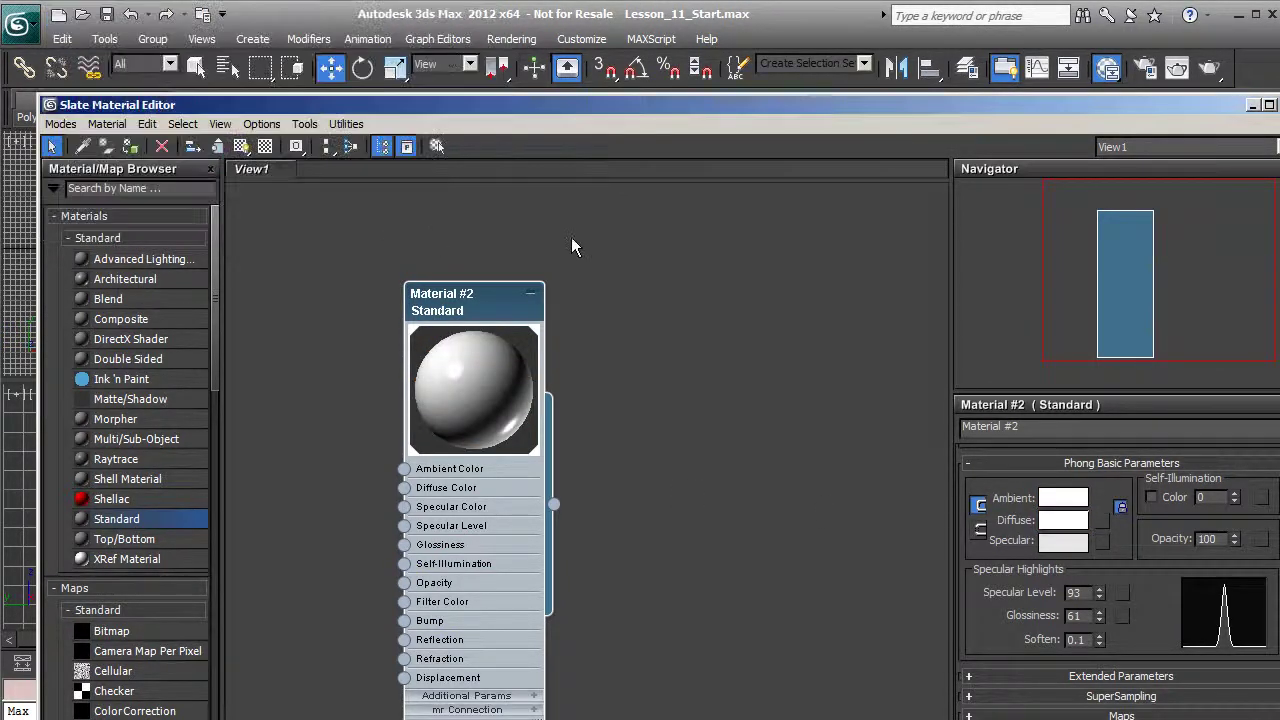
pyautogui.moveTo(647, 111); pyautogui.dragTo(721, 649)
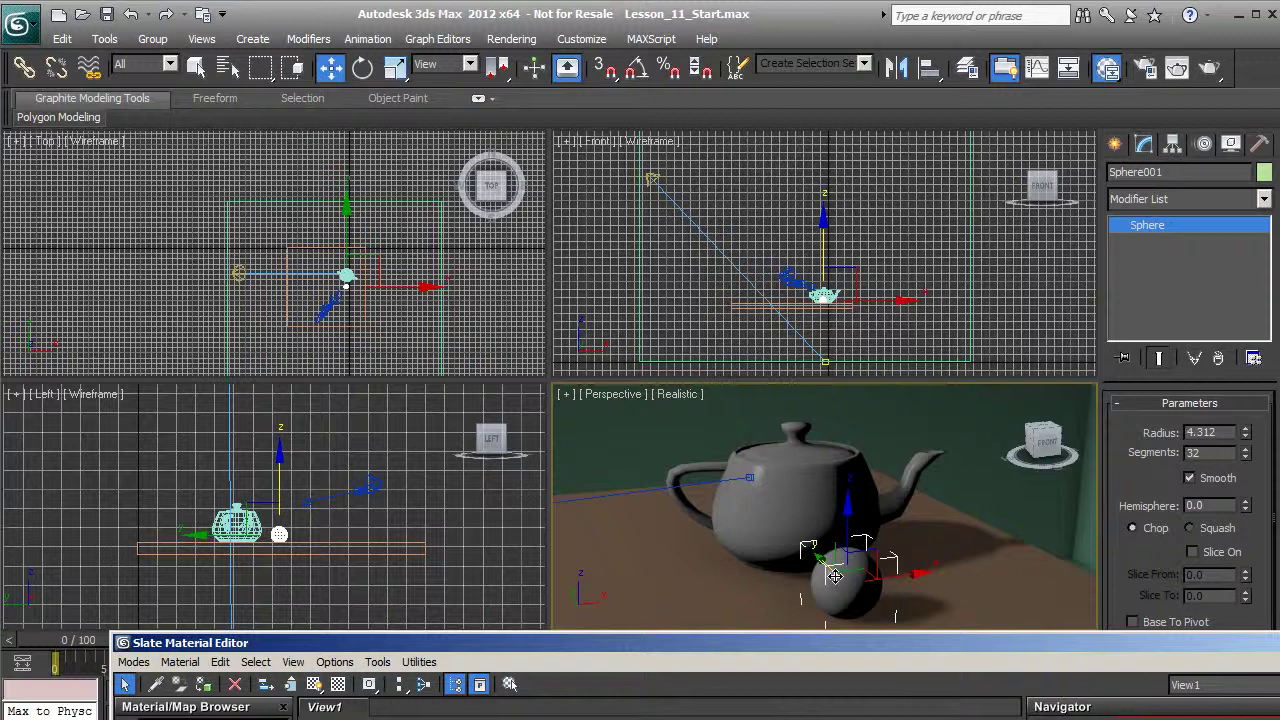
pyautogui.moveTo(755, 643); pyautogui.dragTo(707, 186)
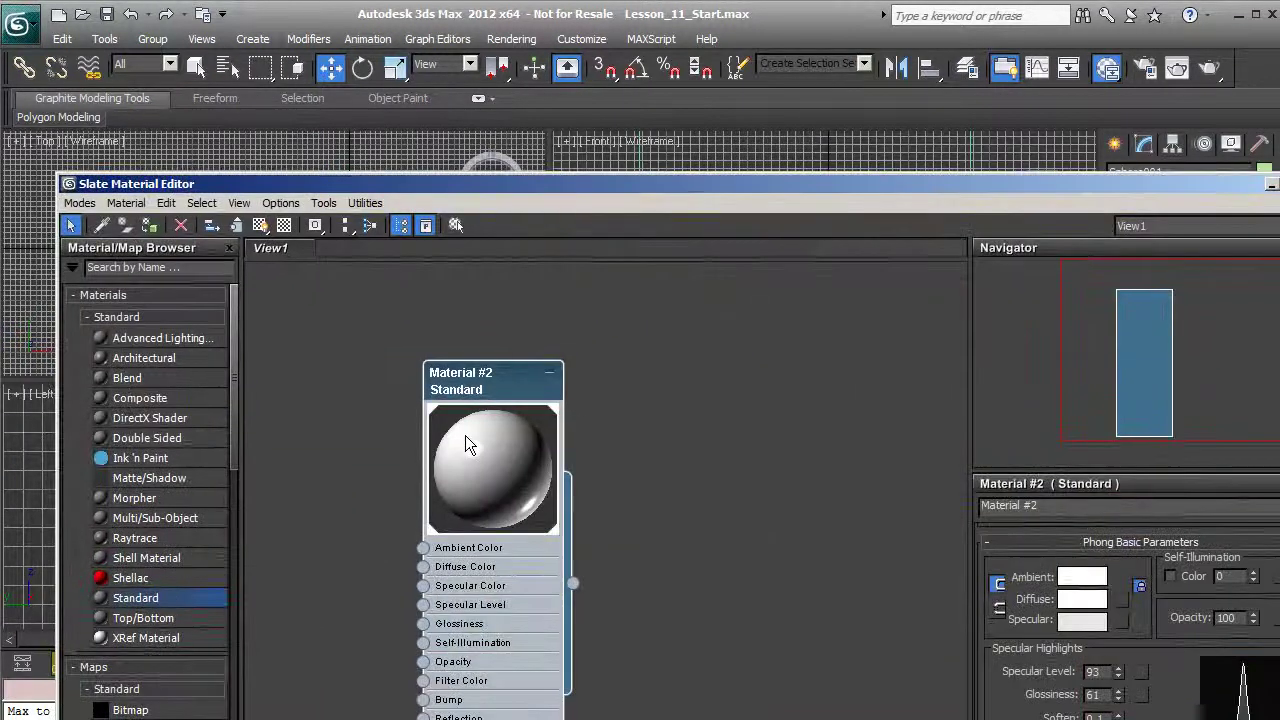
# Add a second Standard material node, Material #3, to View1
pyautogui.moveTo(477, 186); pyautogui.dragTo(585, 599)
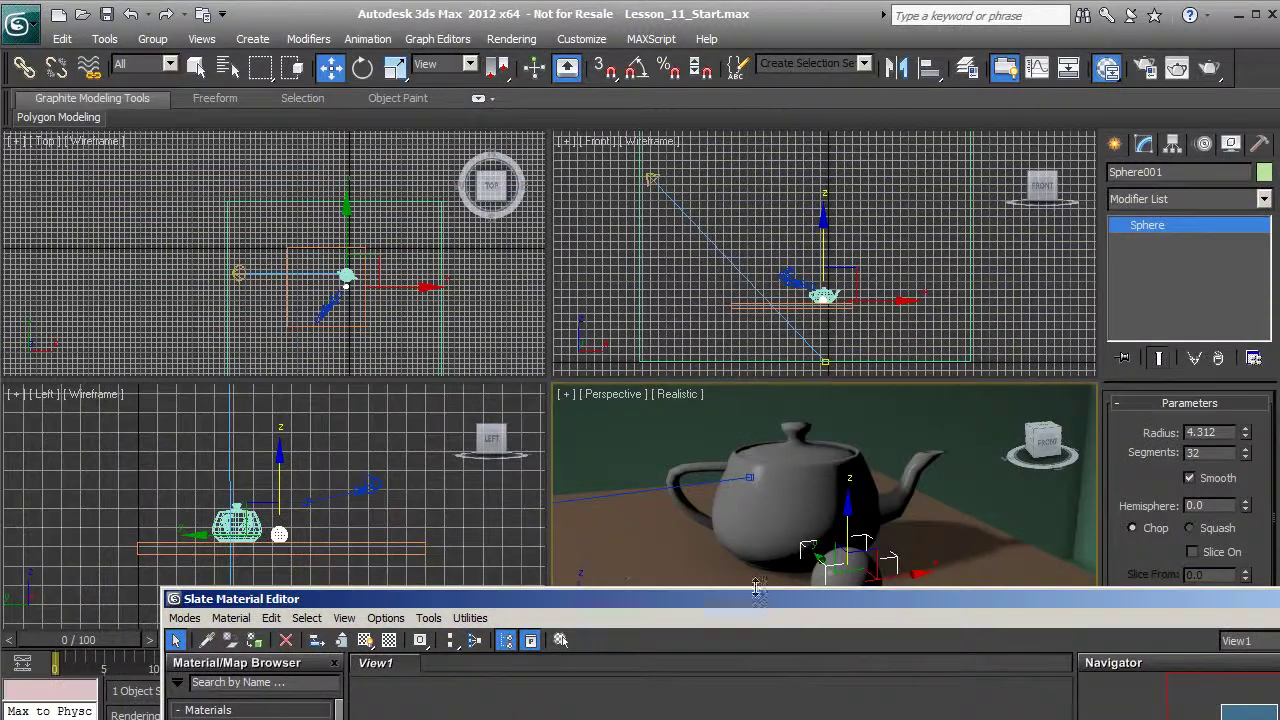
pyautogui.moveTo(726, 614); pyautogui.dragTo(652, 199)
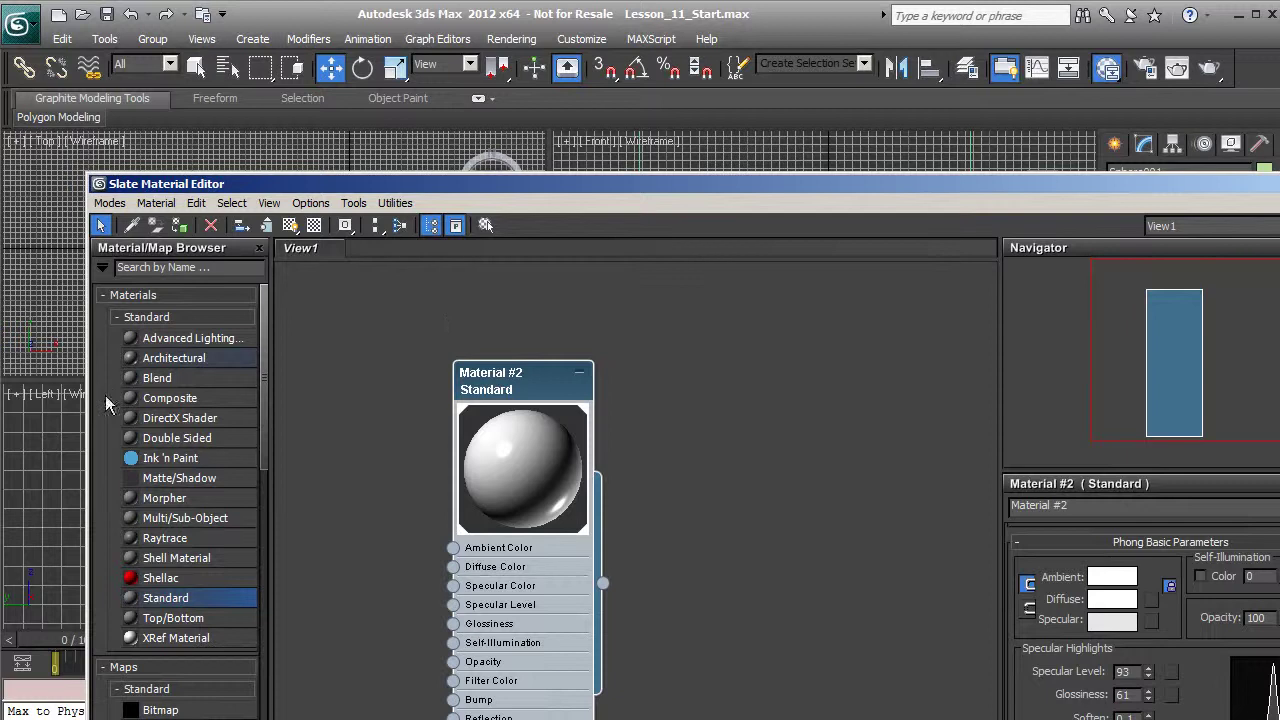
pyautogui.moveTo(152, 605); pyautogui.dragTo(548, 478)
pyautogui.moveTo(749, 398); pyautogui.dragTo(749, 400)
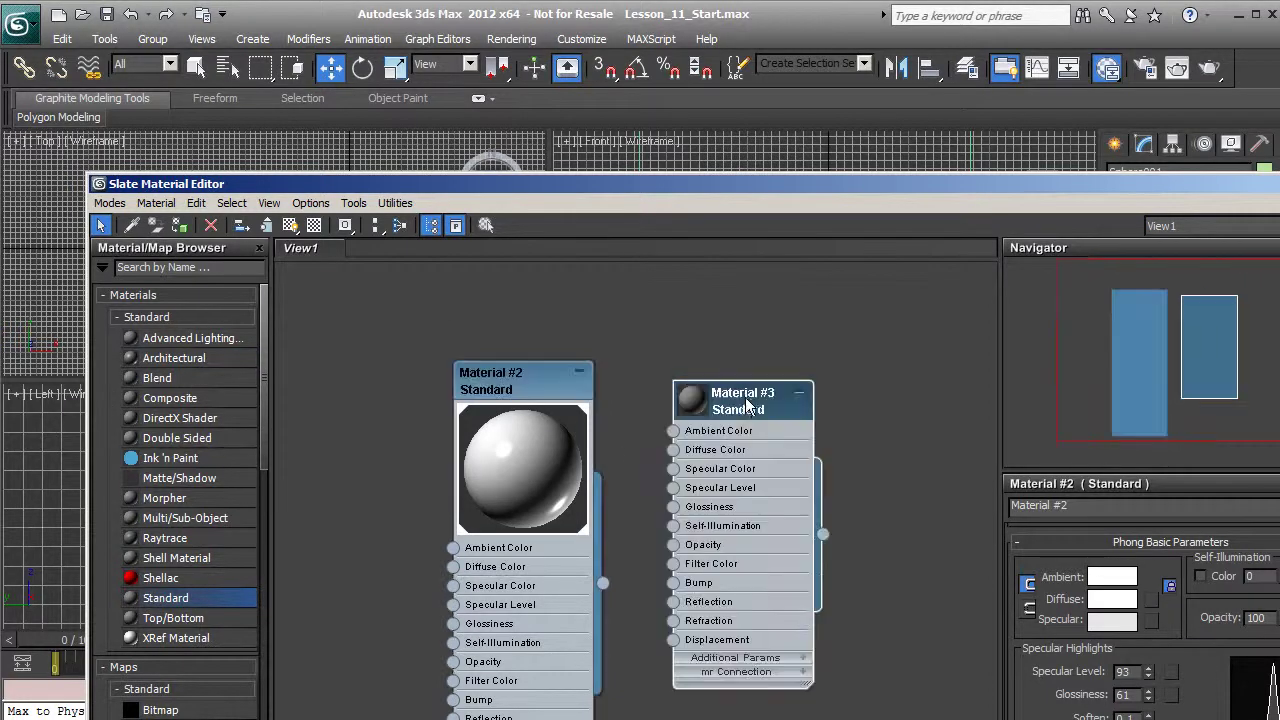
# Restore Material #2's Diffuse to orange (Hue 14, R255 G84 B0) and open Material #3
pyautogui.click(1108, 603)
pyautogui.moveTo(73, 48)
pyautogui.mouseDown()
pyautogui.moveTo(100, 48)
pyautogui.moveTo(82, 48)
pyautogui.mouseUp()
pyautogui.moveTo(237, 193); pyautogui.dragTo(240, 90)
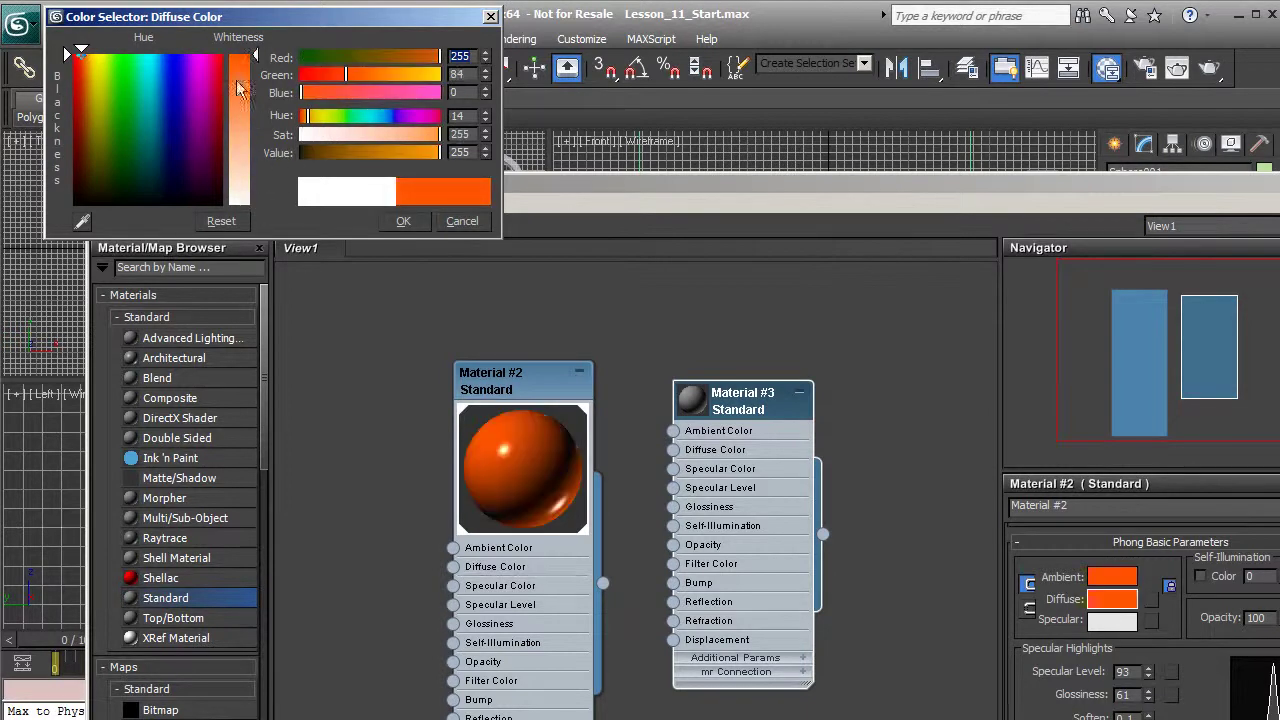
pyautogui.click(401, 222)
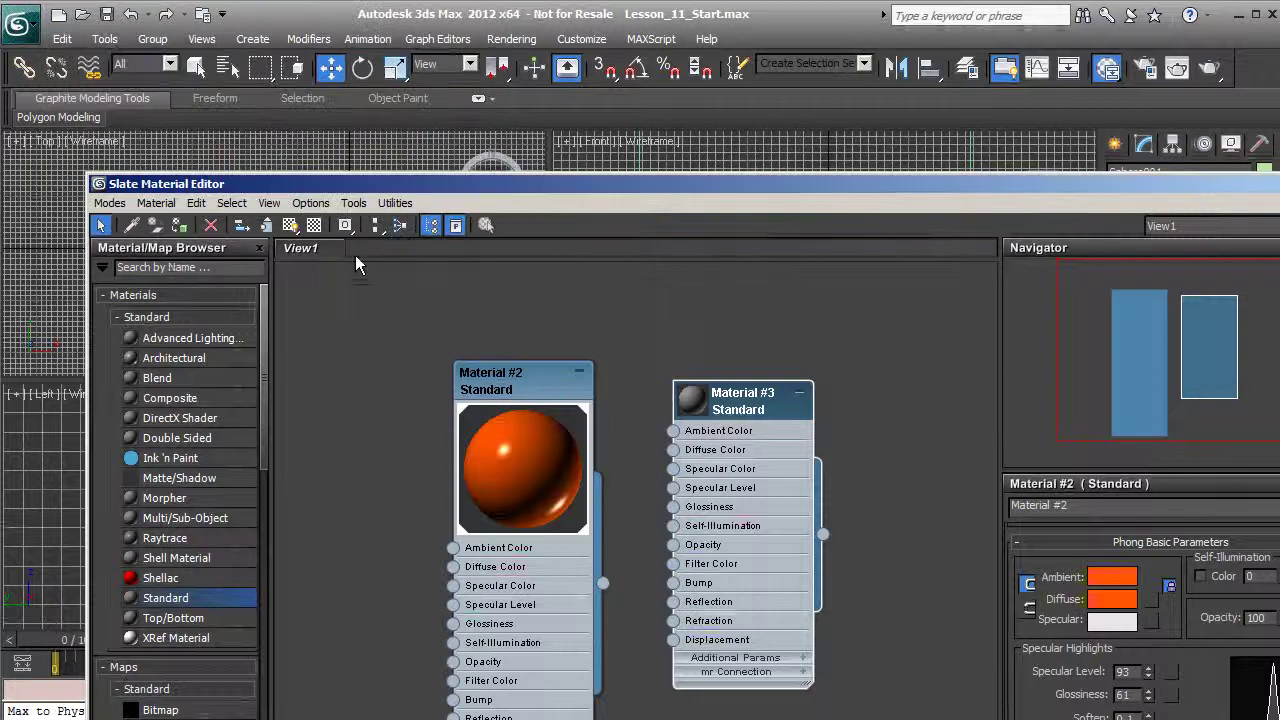
pyautogui.doubleClick(719, 458)
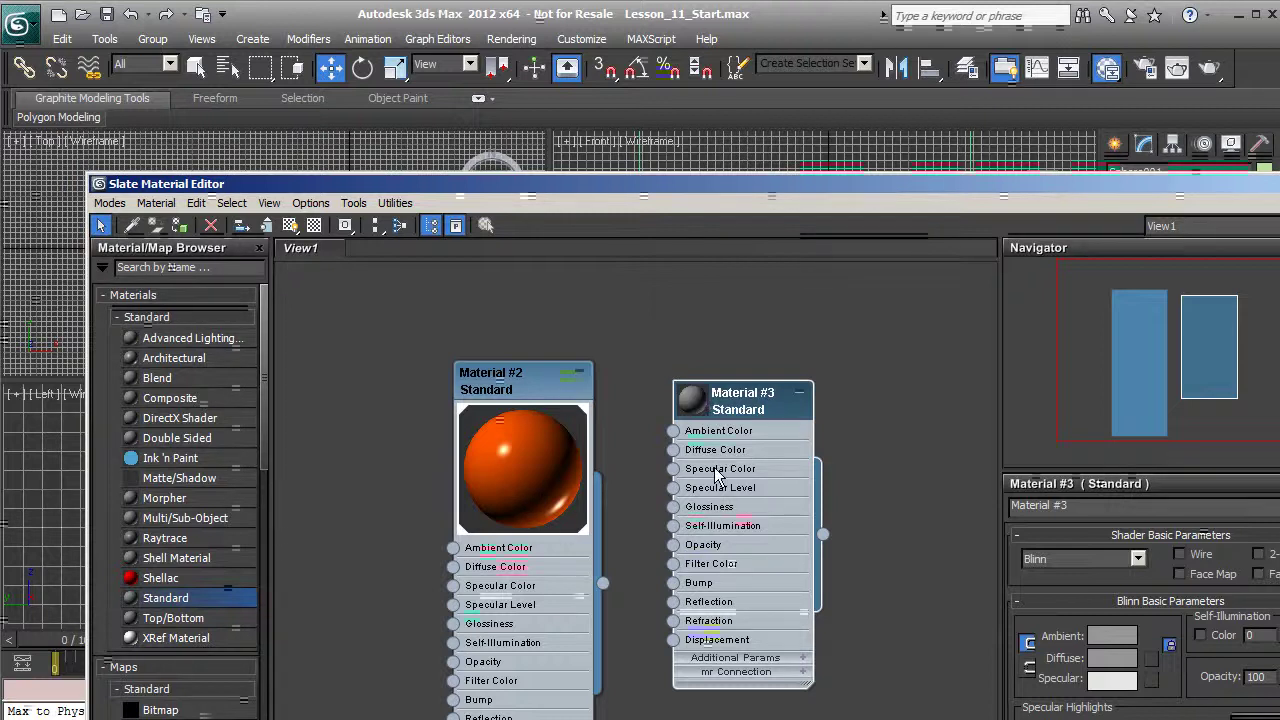
# Give Material #3 a pure white (255,255,255) diffuse, Specular Level 74 and Glossiness 51
pyautogui.moveTo(664, 184); pyautogui.dragTo(589, 52)
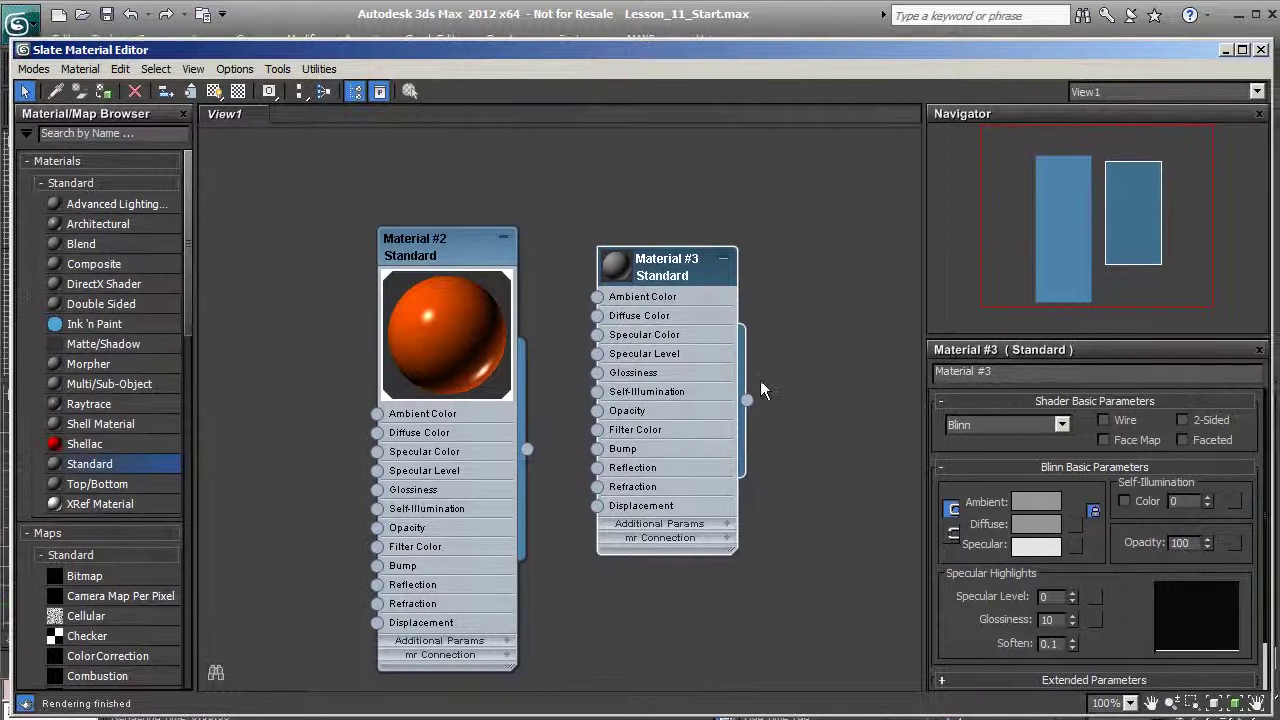
pyautogui.click(1021, 528)
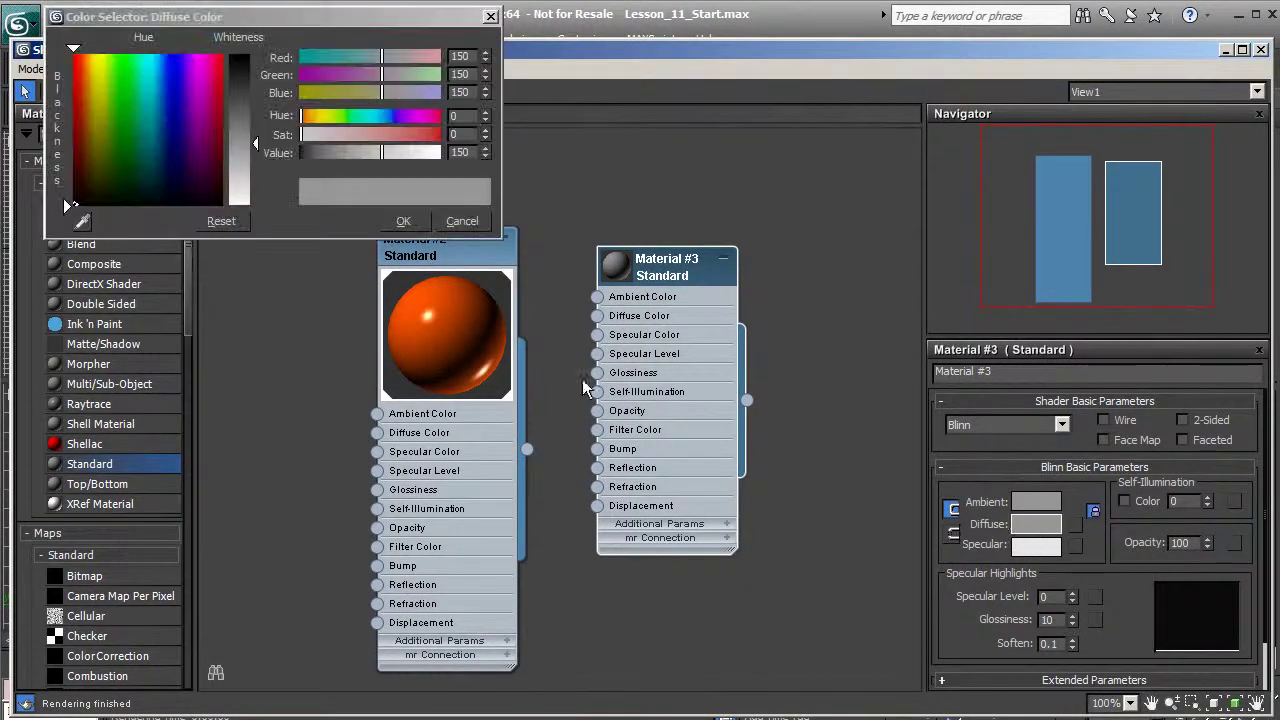
pyautogui.moveTo(196, 190)
pyautogui.mouseDown()
pyautogui.moveTo(110, 150)
pyautogui.moveTo(222, 150)
pyautogui.moveTo(255, 185)
pyautogui.moveTo(255, 210)
pyautogui.mouseUp()
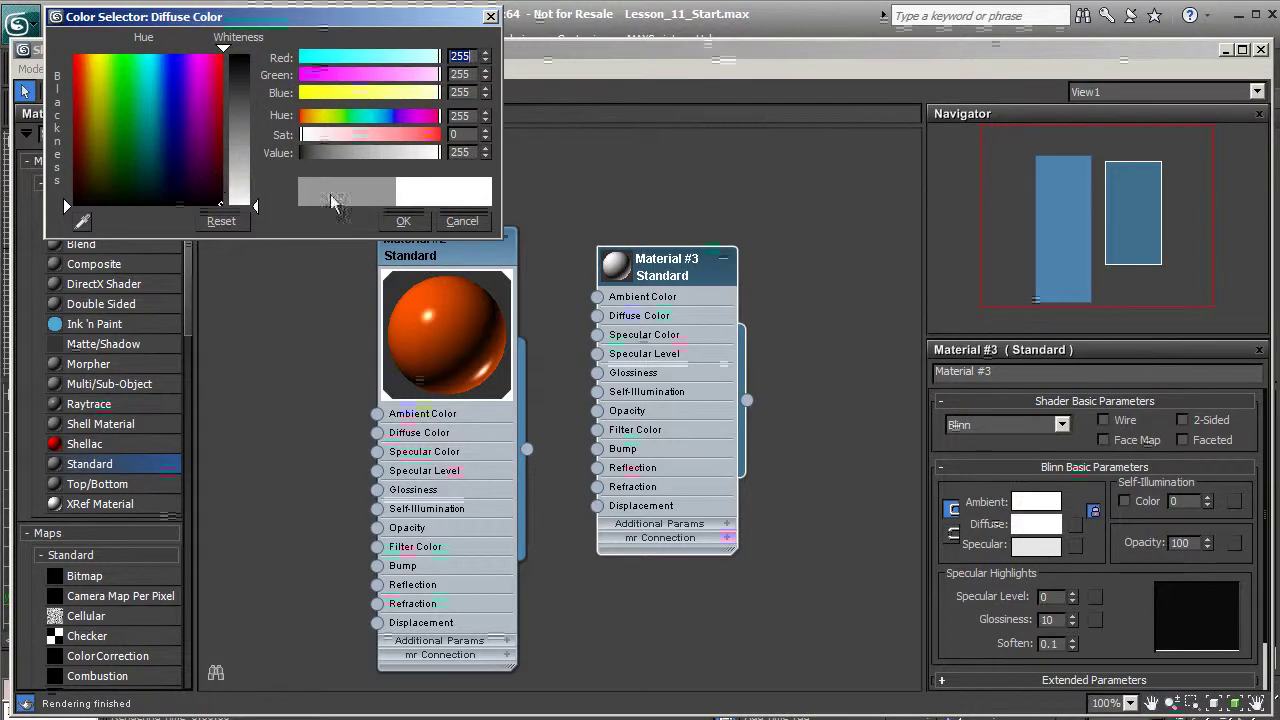
pyautogui.click(403, 221)
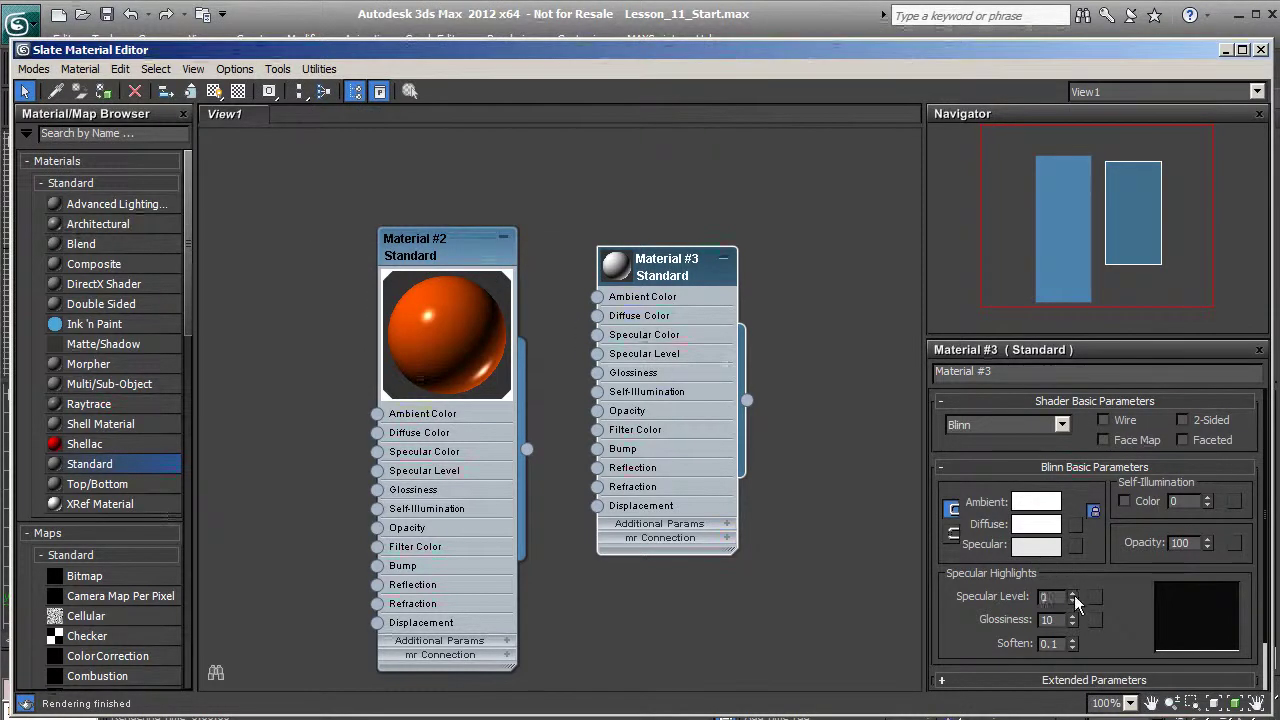
pyautogui.moveTo(1075, 590); pyautogui.dragTo(1080, 528)
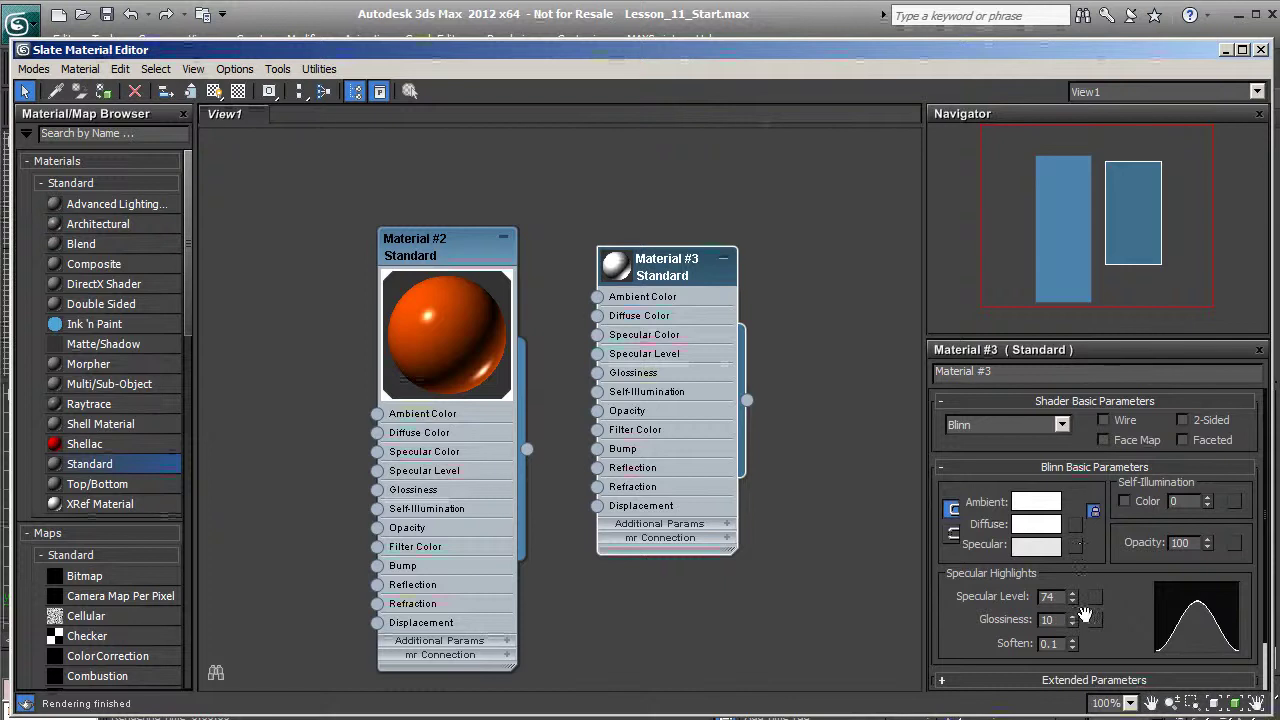
pyautogui.moveTo(1072, 625); pyautogui.dragTo(1074, 598)
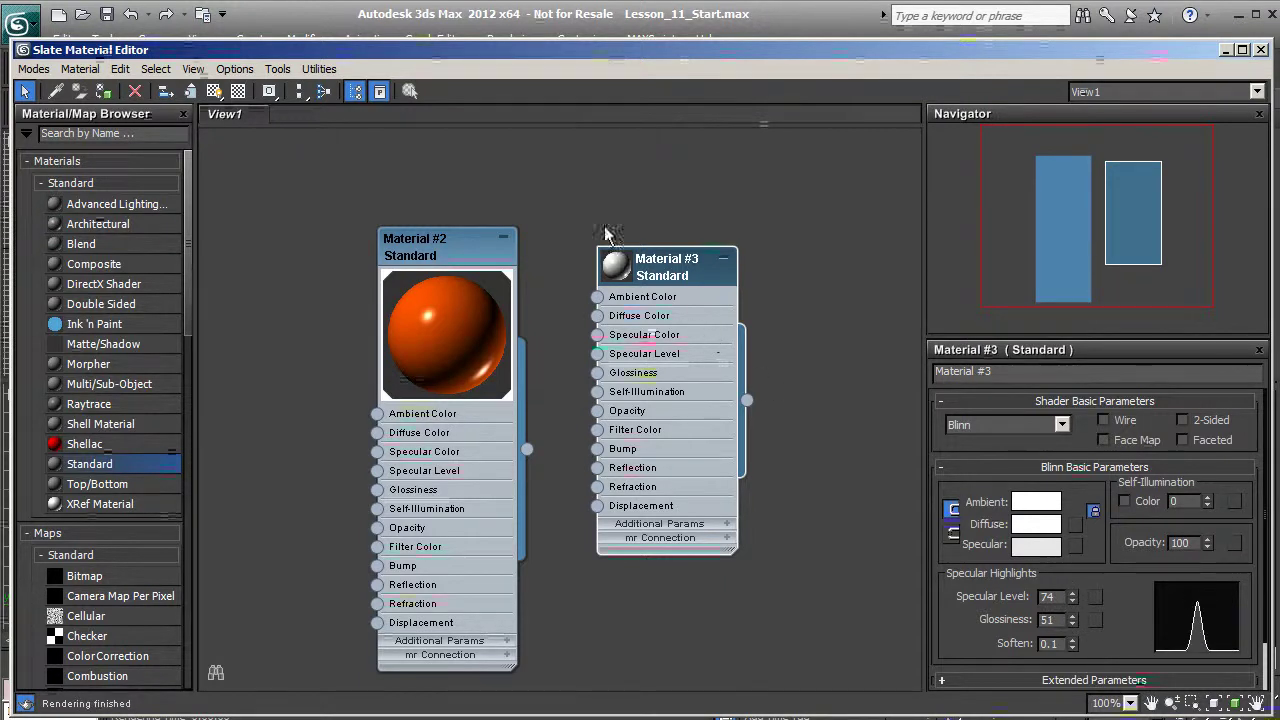
# Apply Material #3 to the selected sphere so it shows white beside the orange teapot
pyautogui.moveTo(573, 48); pyautogui.dragTo(697, 652)
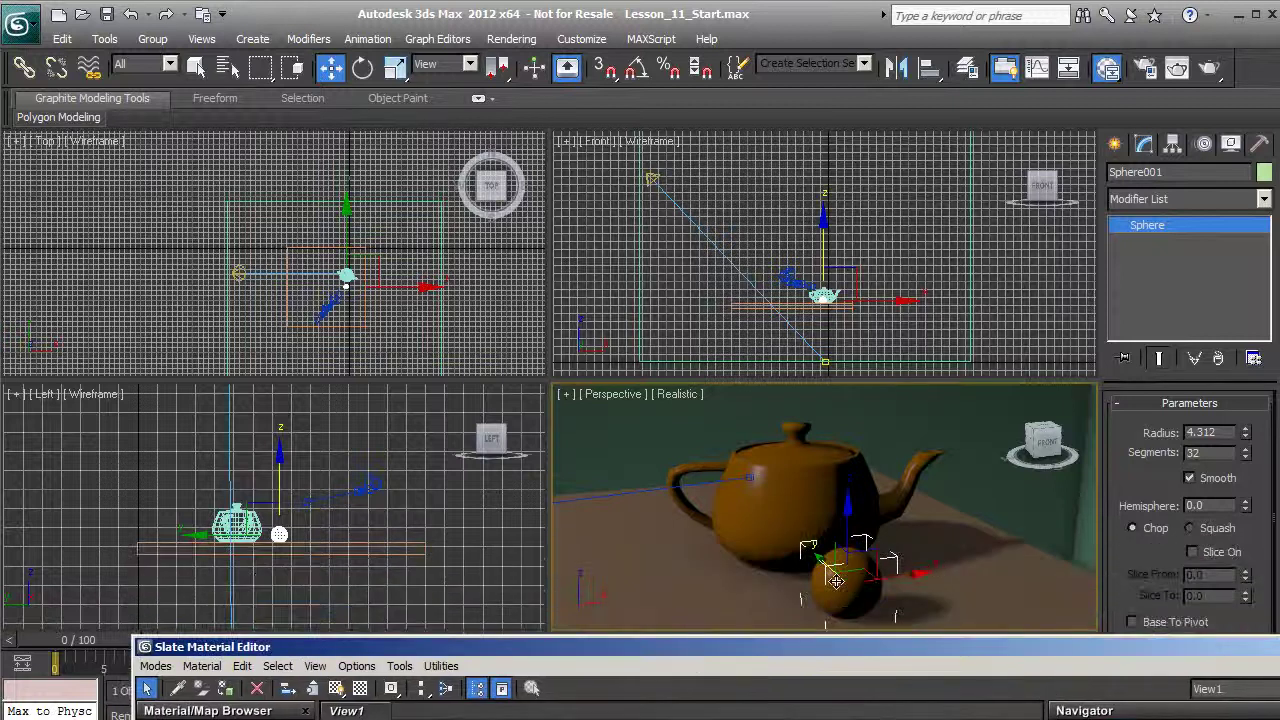
pyautogui.click(226, 689)
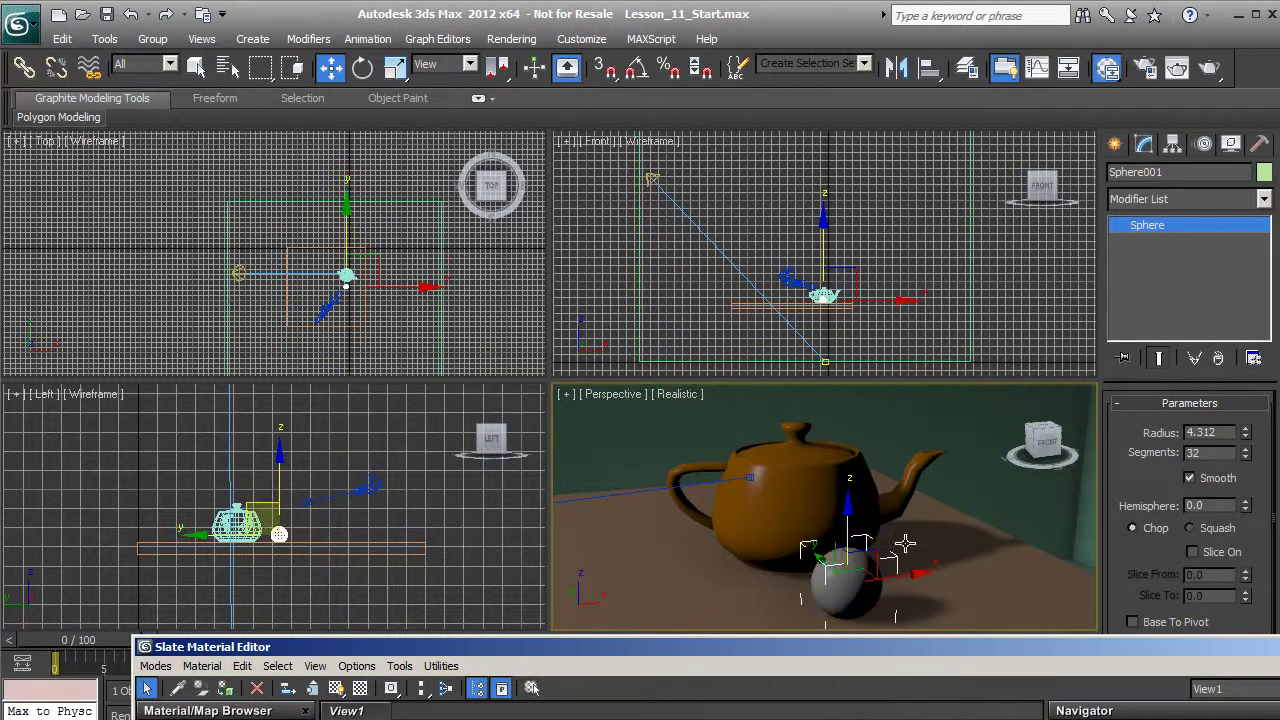
pyautogui.click(785, 484)
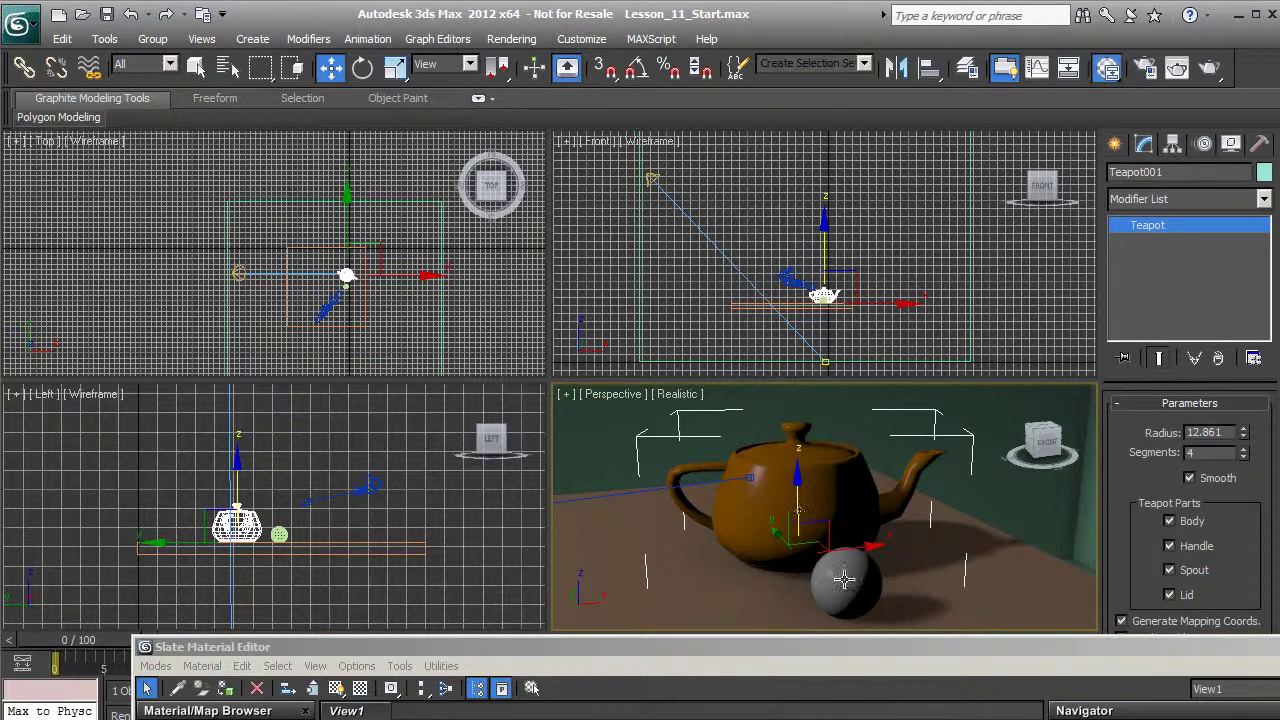
pyautogui.click(834, 581)
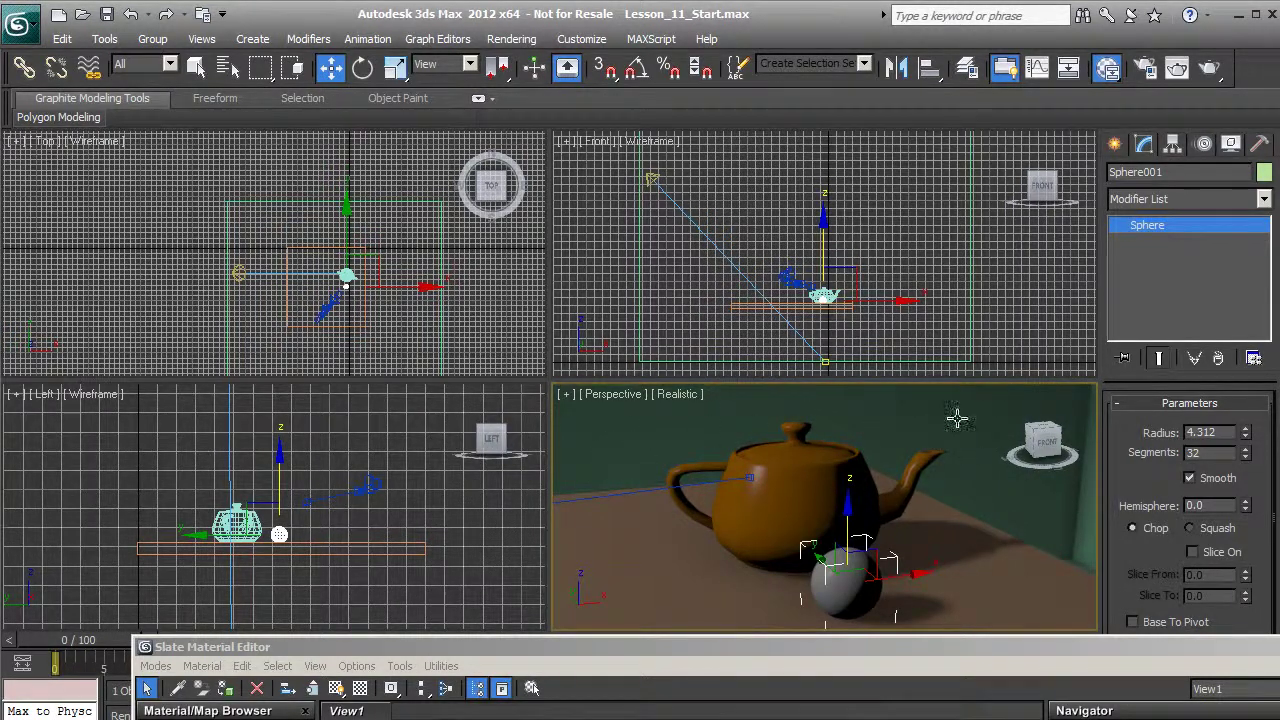
pyautogui.moveTo(882, 648); pyautogui.dragTo(707, 50)
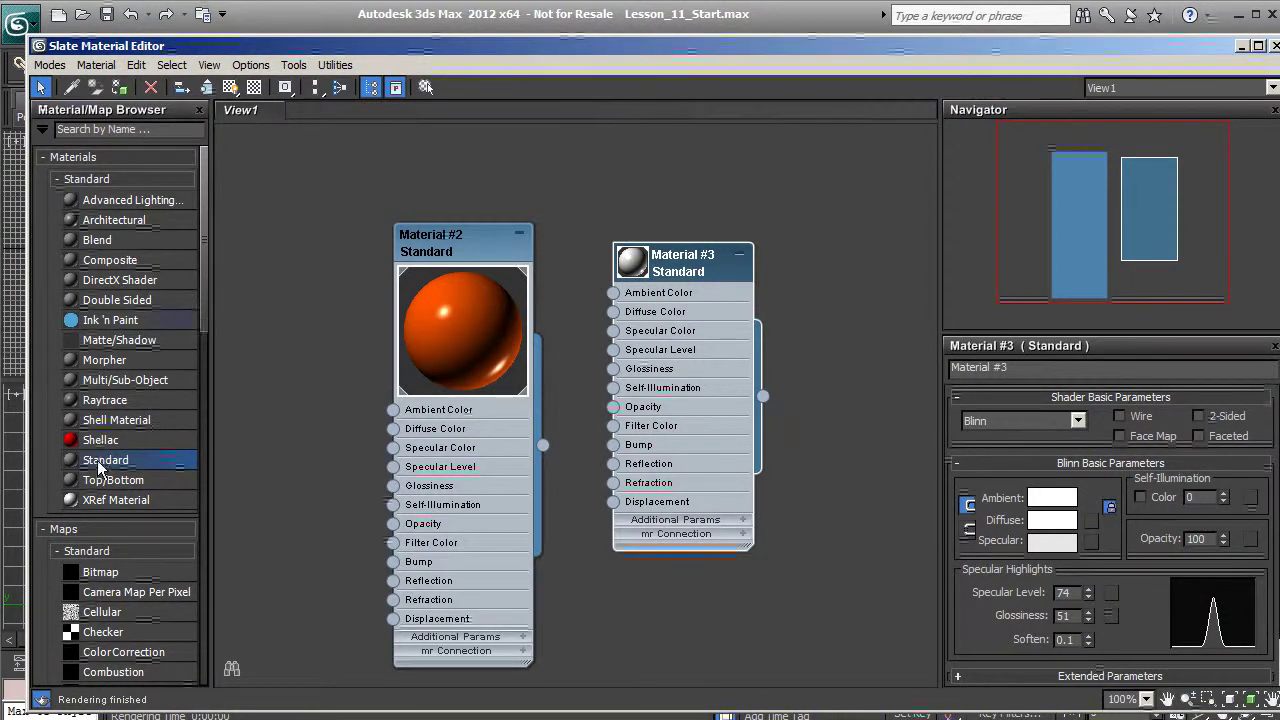
# Create a new Standard material, Material #4, with a pure white diffuse colour
pyautogui.moveTo(92, 462); pyautogui.dragTo(280, 280)
pyautogui.doubleClick(240, 360)
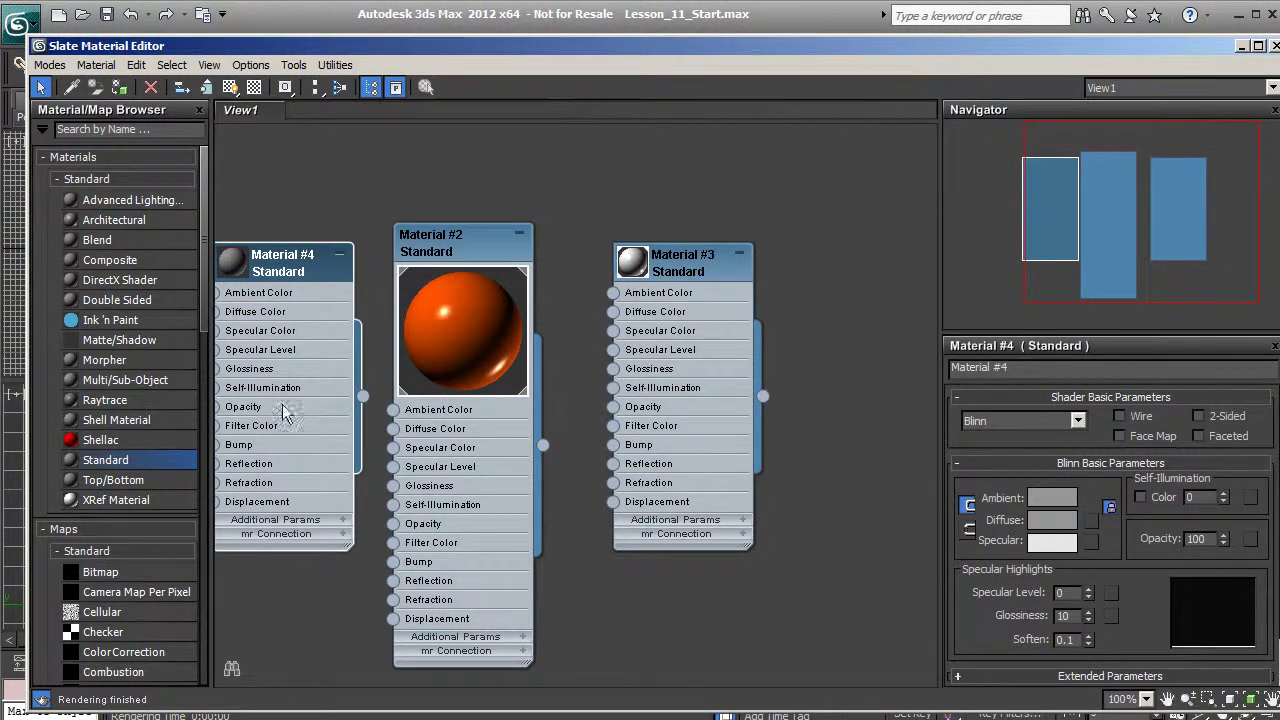
pyautogui.click(1044, 522)
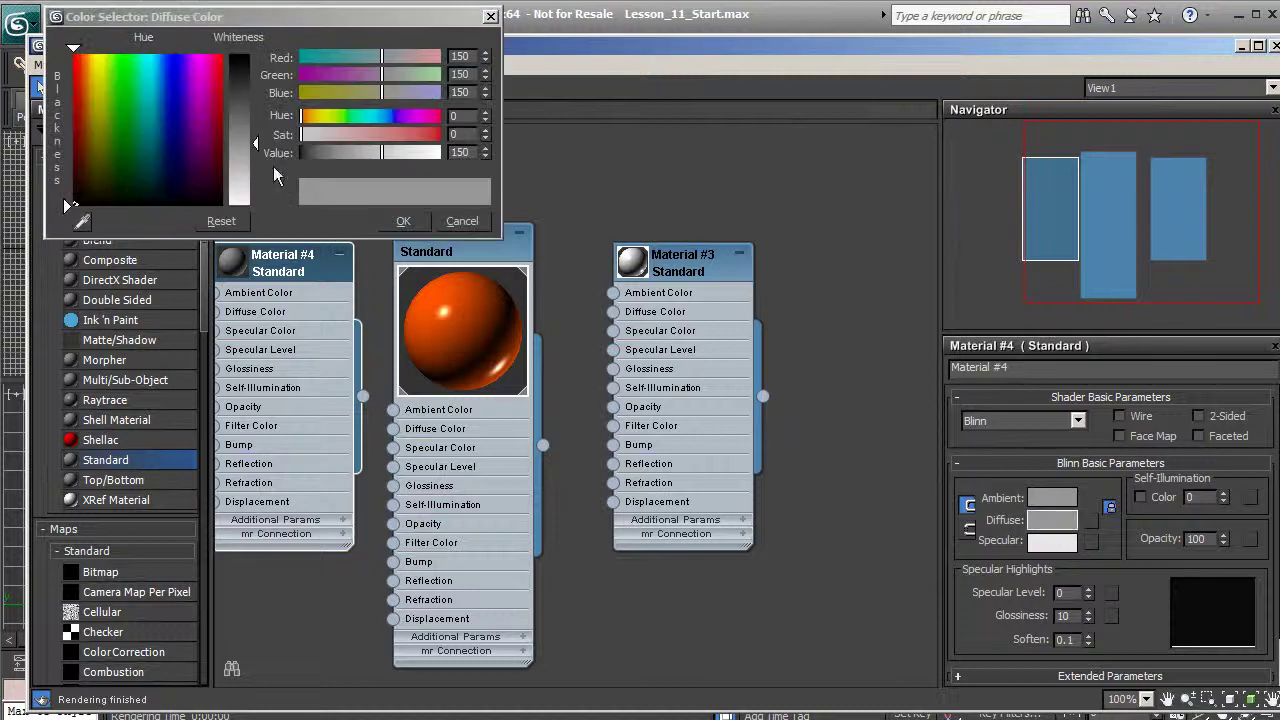
pyautogui.moveTo(257, 145); pyautogui.dragTo(390, 224)
pyautogui.click(392, 221)
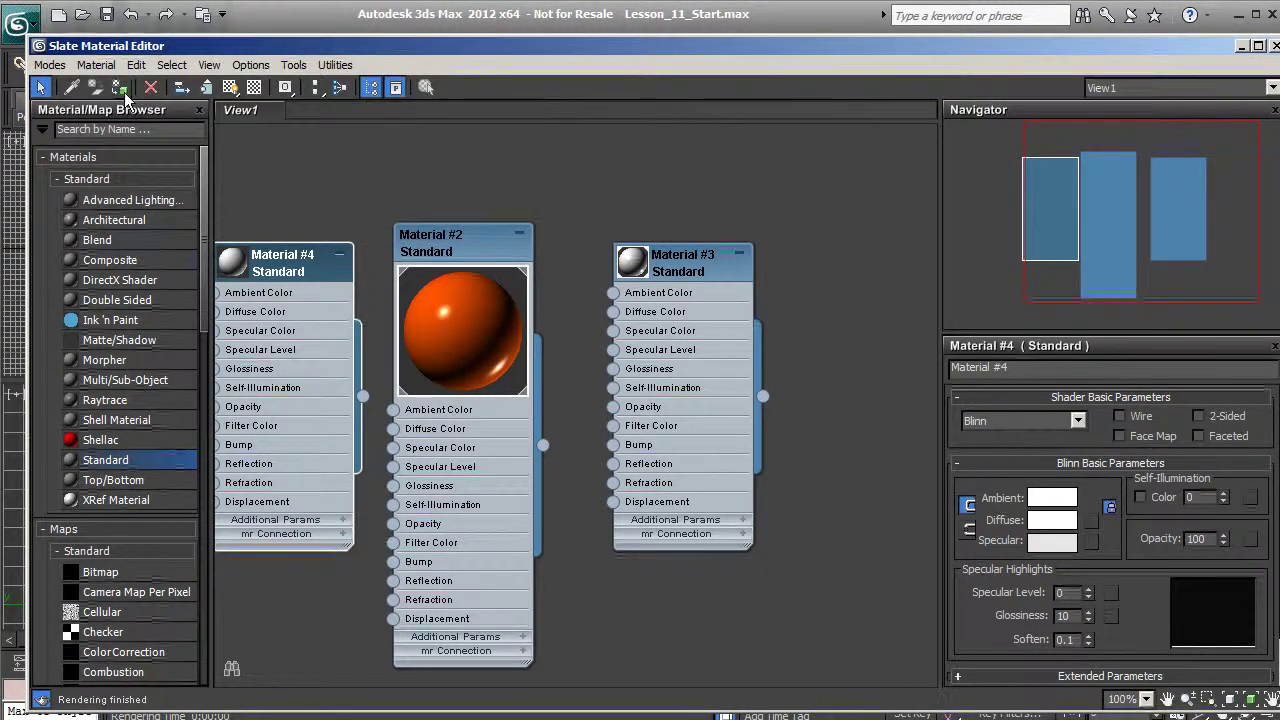
# Select the back wall Box002 and assign Material #4 to it
pyautogui.moveTo(210, 46); pyautogui.dragTo(448, 631)
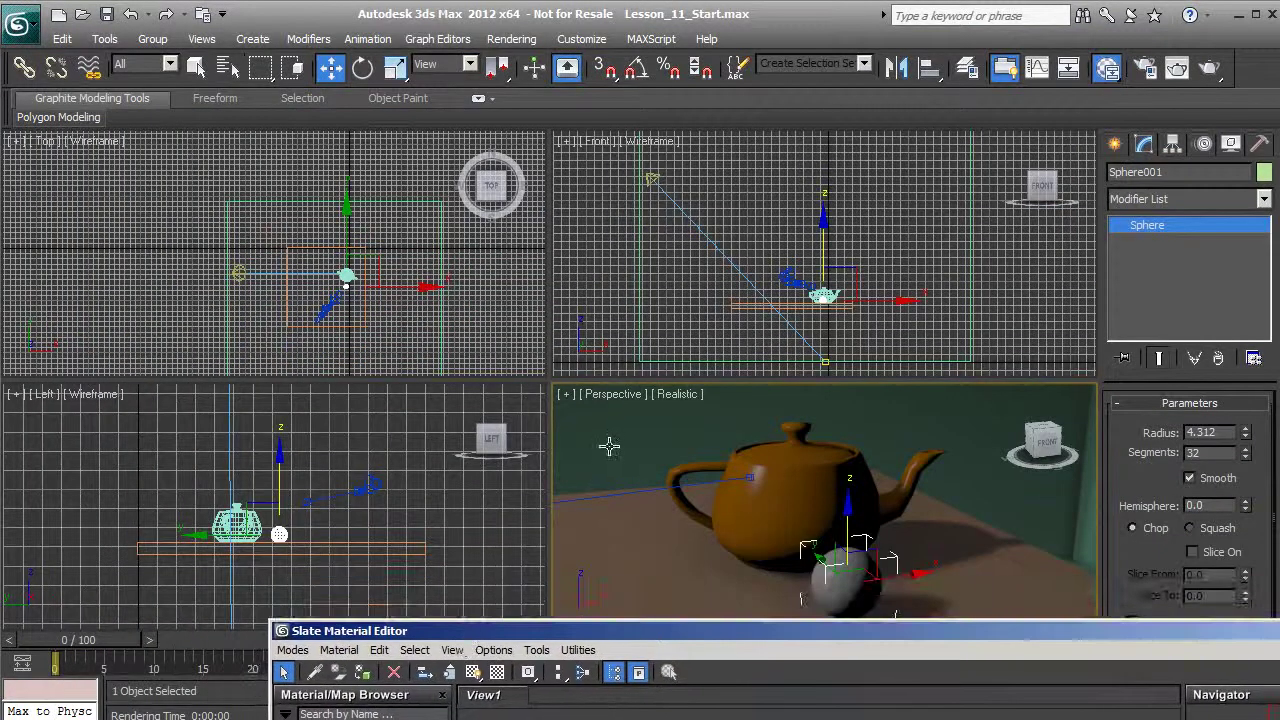
pyautogui.click(600, 510)
pyautogui.moveTo(620, 631); pyautogui.dragTo(323, 634)
pyautogui.click(692, 527)
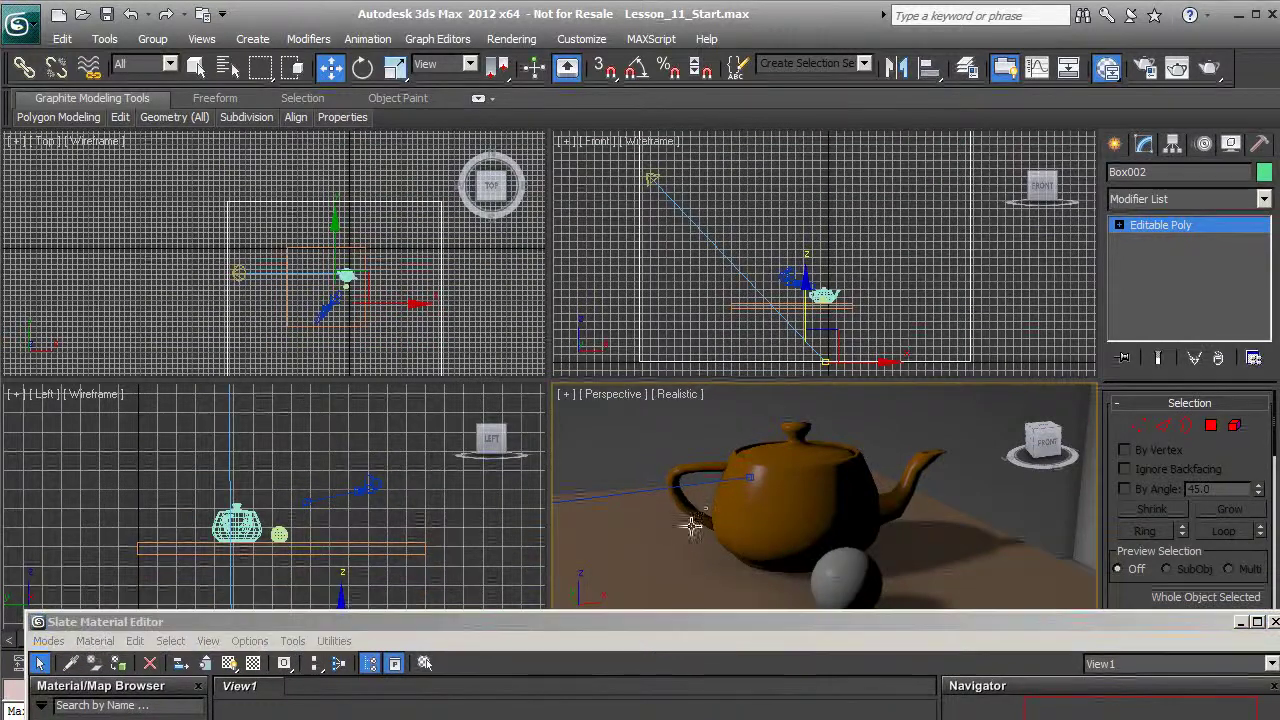
pyautogui.moveTo(660, 622)
pyautogui.mouseDown()
pyautogui.moveTo(655, 660)
pyautogui.moveTo(660, 548)
pyautogui.moveTo(652, 633)
pyautogui.mouseUp()
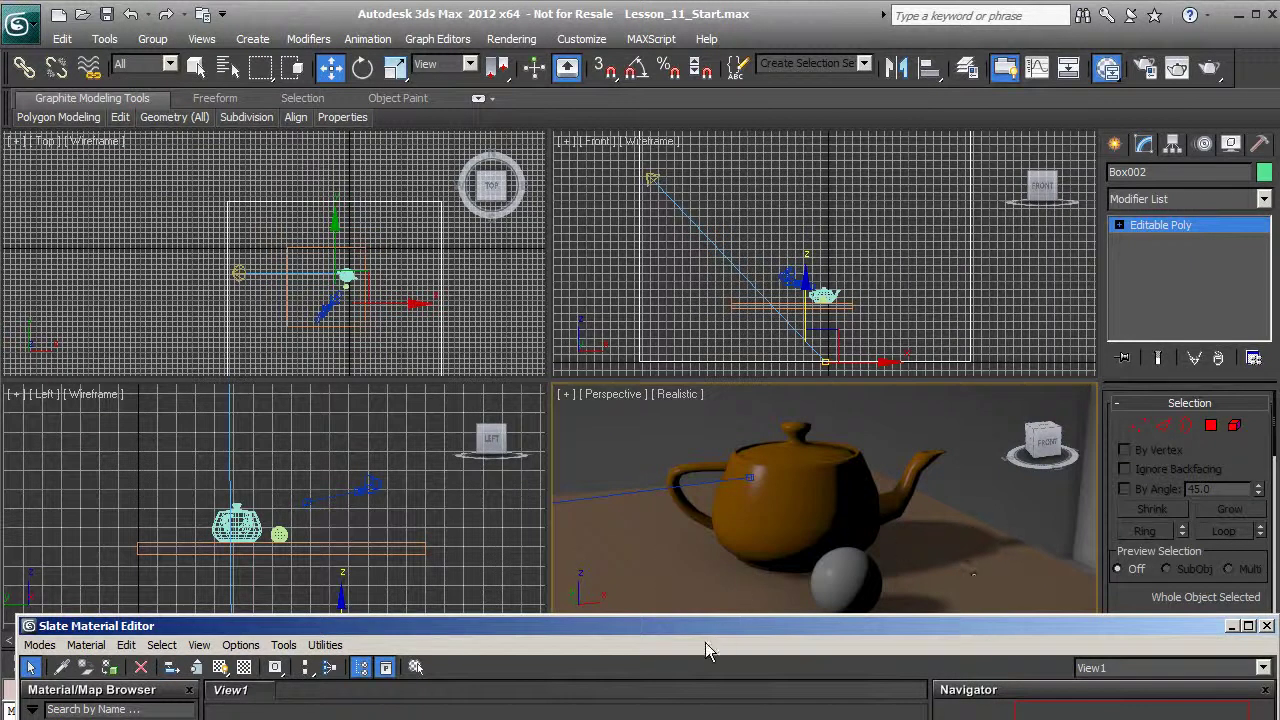
# Create Material #5 with a dark grey (RGB 45) diffuse and Specular Level 95
pyautogui.moveTo(704, 627); pyautogui.dragTo(712, 96)
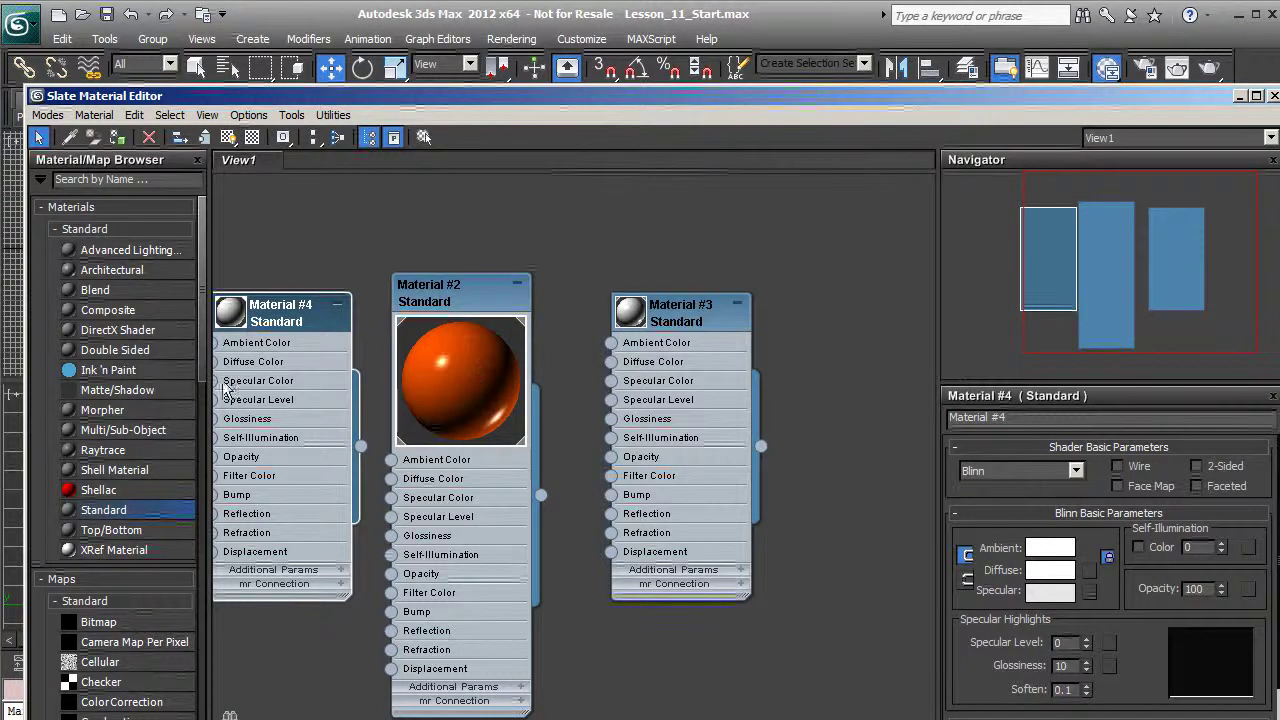
pyautogui.moveTo(88, 517); pyautogui.dragTo(851, 320)
pyautogui.doubleClick(812, 392)
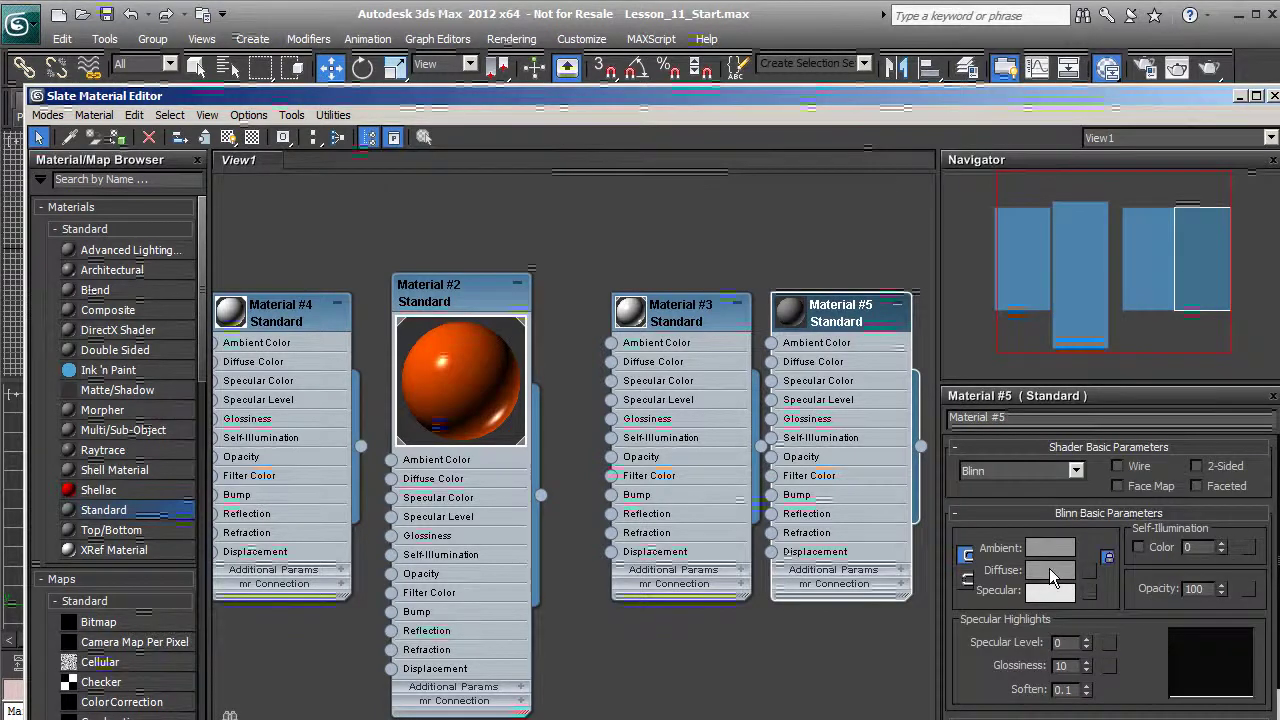
pyautogui.click(1049, 568)
pyautogui.moveTo(258, 155); pyautogui.dragTo(257, 84)
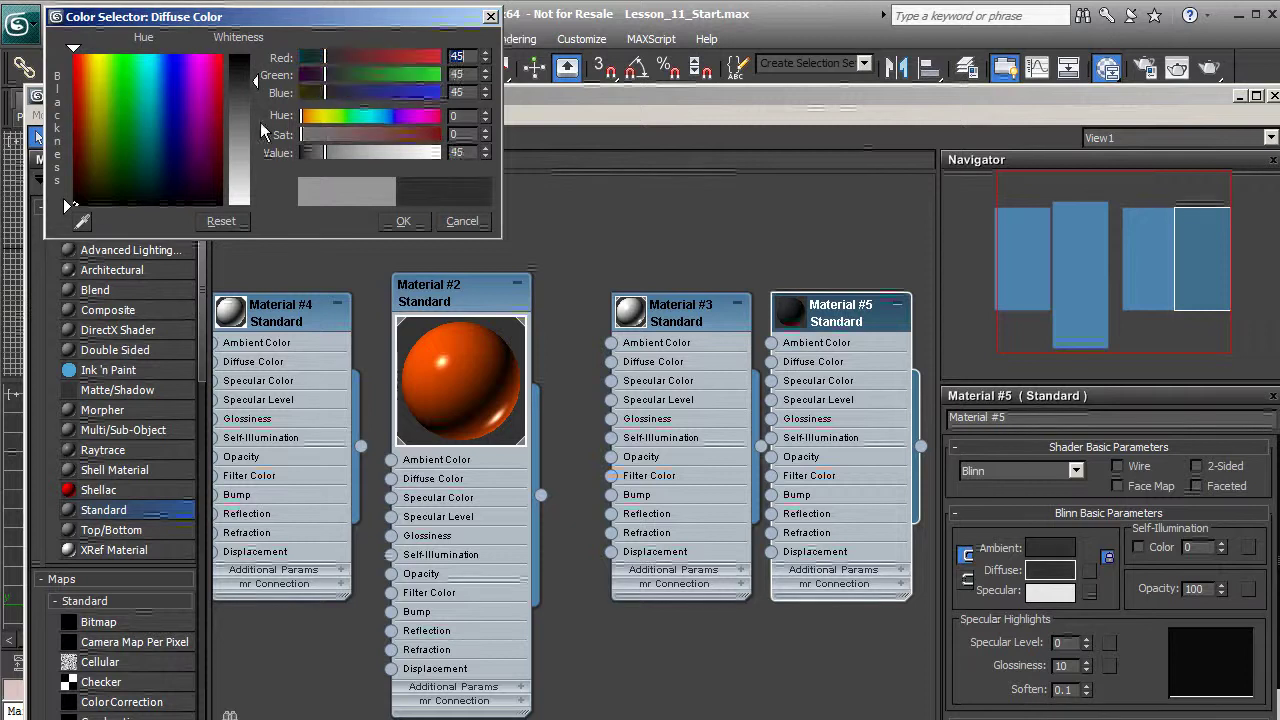
pyautogui.click(403, 222)
pyautogui.moveTo(1089, 643); pyautogui.dragTo(1084, 585)
pyautogui.moveTo(612, 96); pyautogui.dragTo(421, 591)
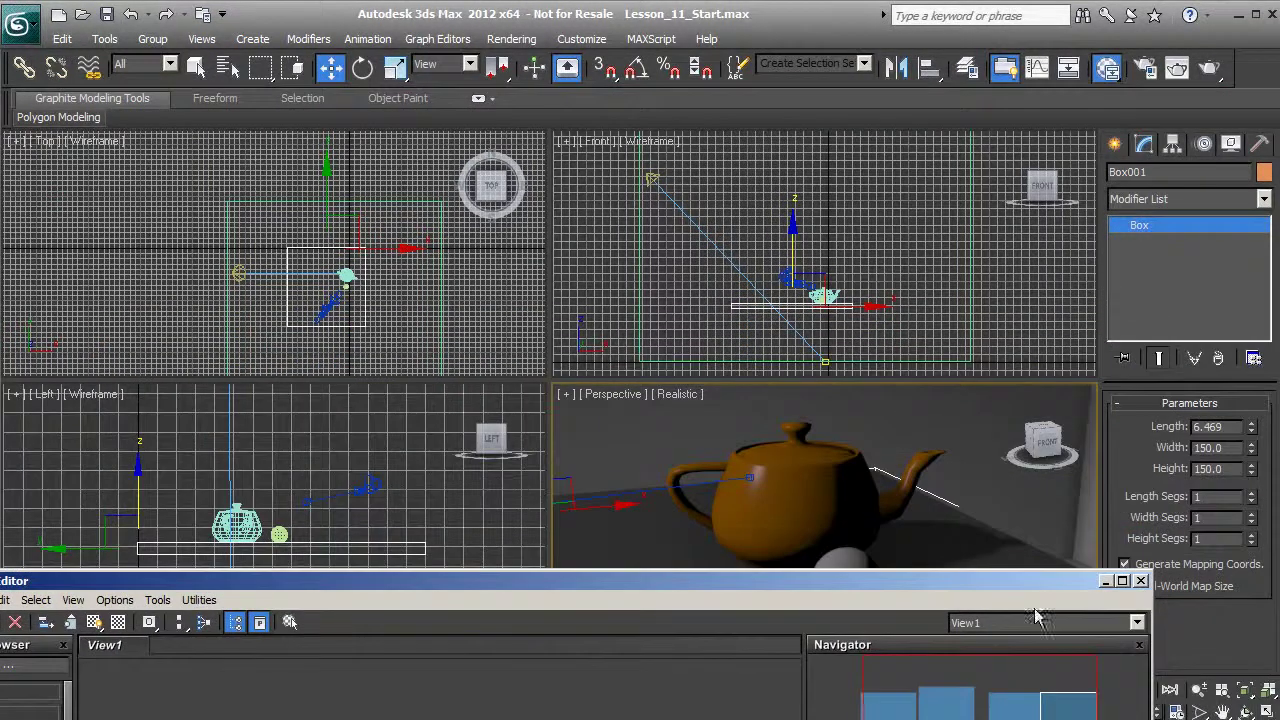
# Close the Slate Material Editor, render the Perspective view, and dismiss the rendered frame
pyautogui.click(1140, 582)
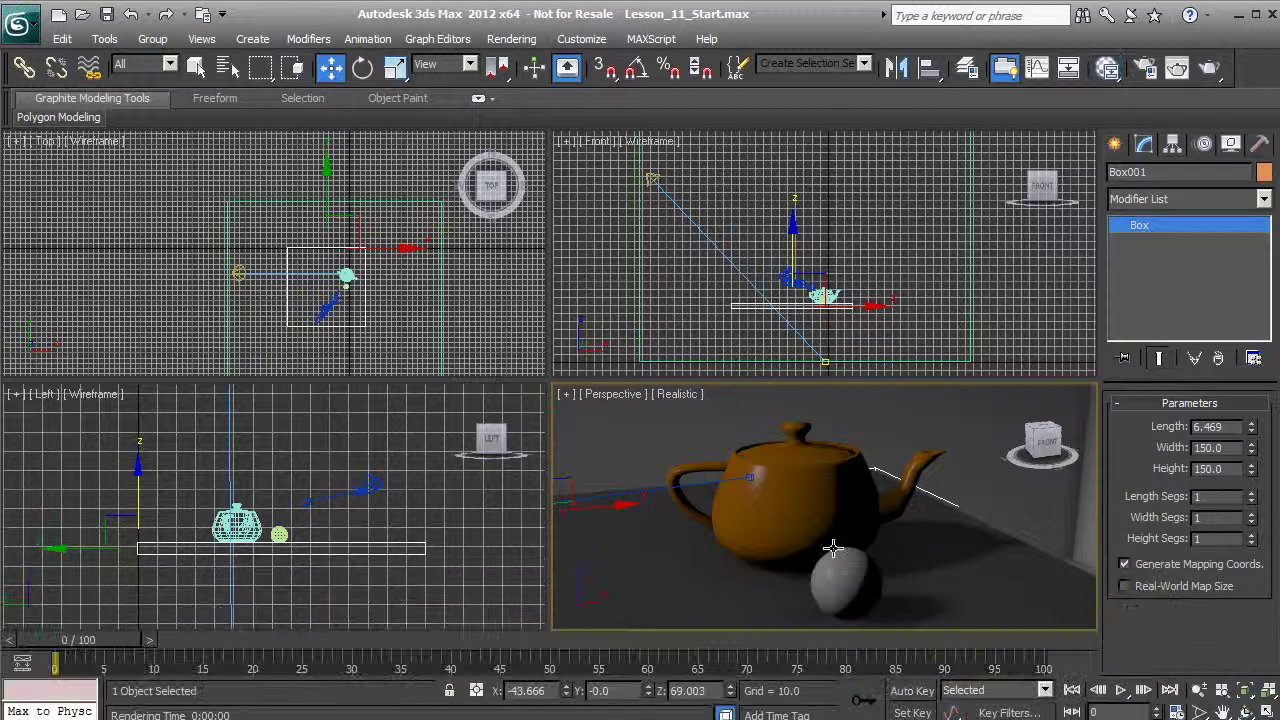
pyautogui.click(1210, 70)
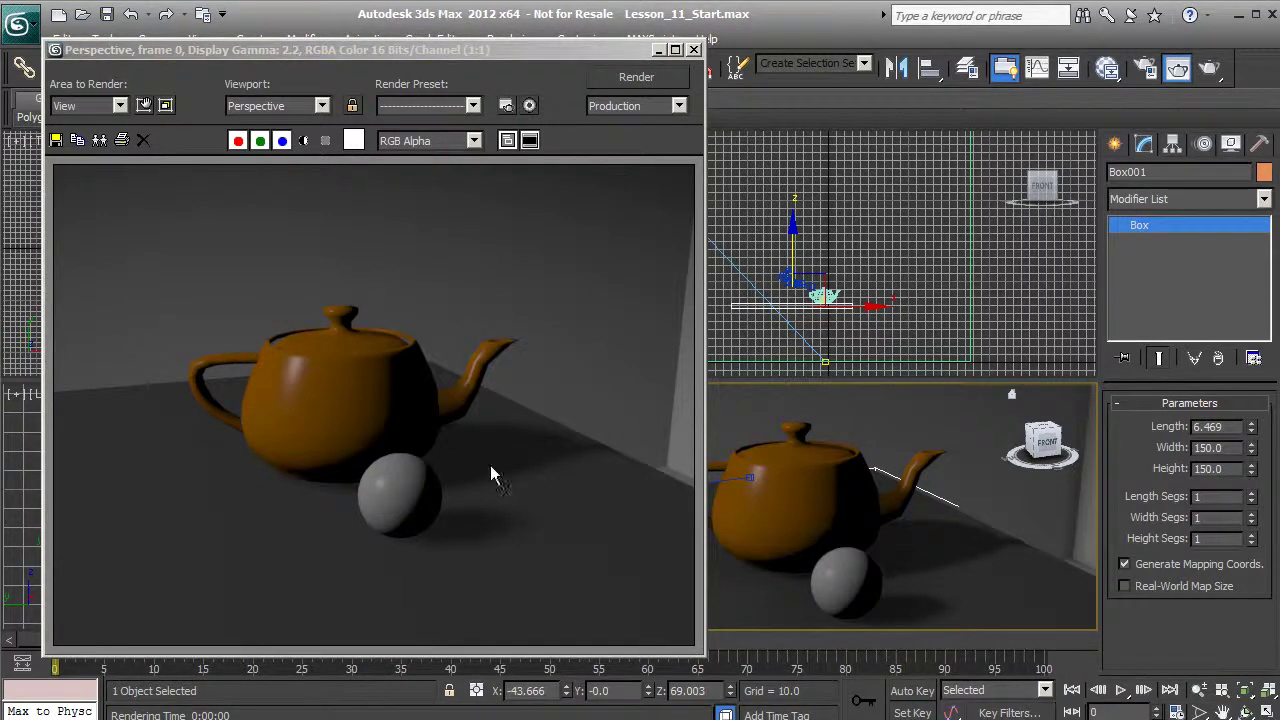
pyautogui.click(694, 50)
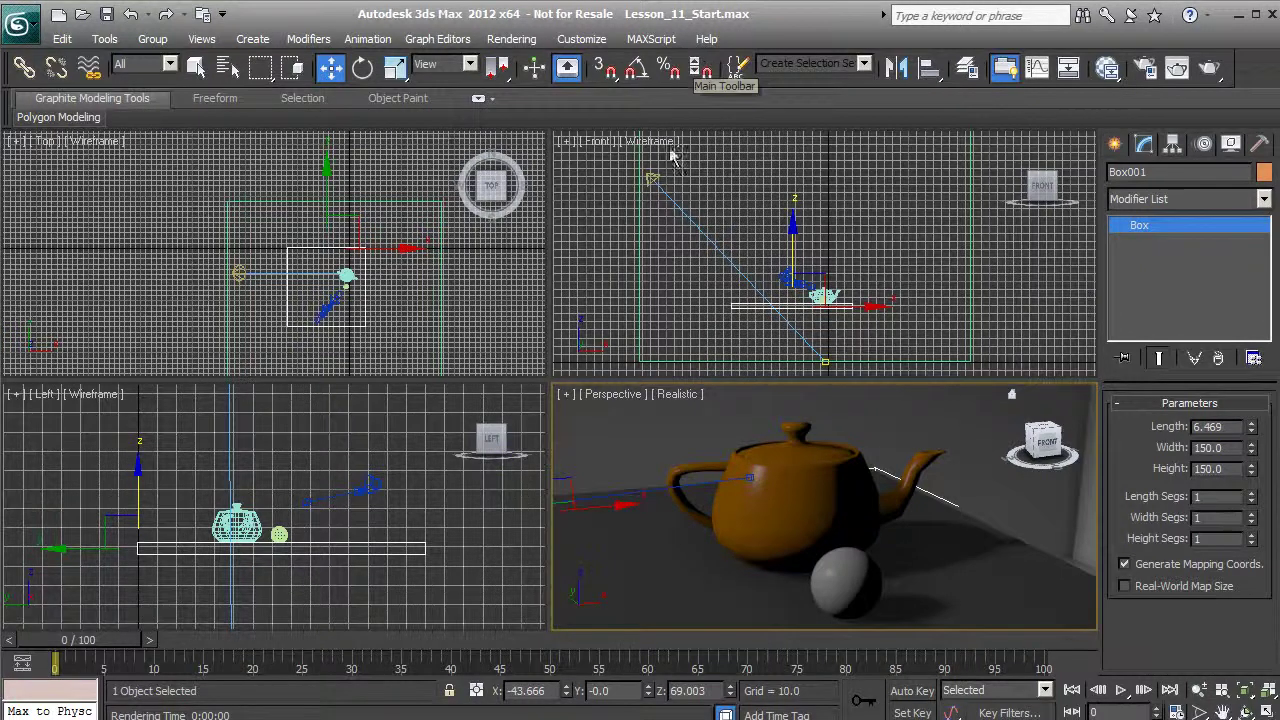
pyautogui.click(655, 182)
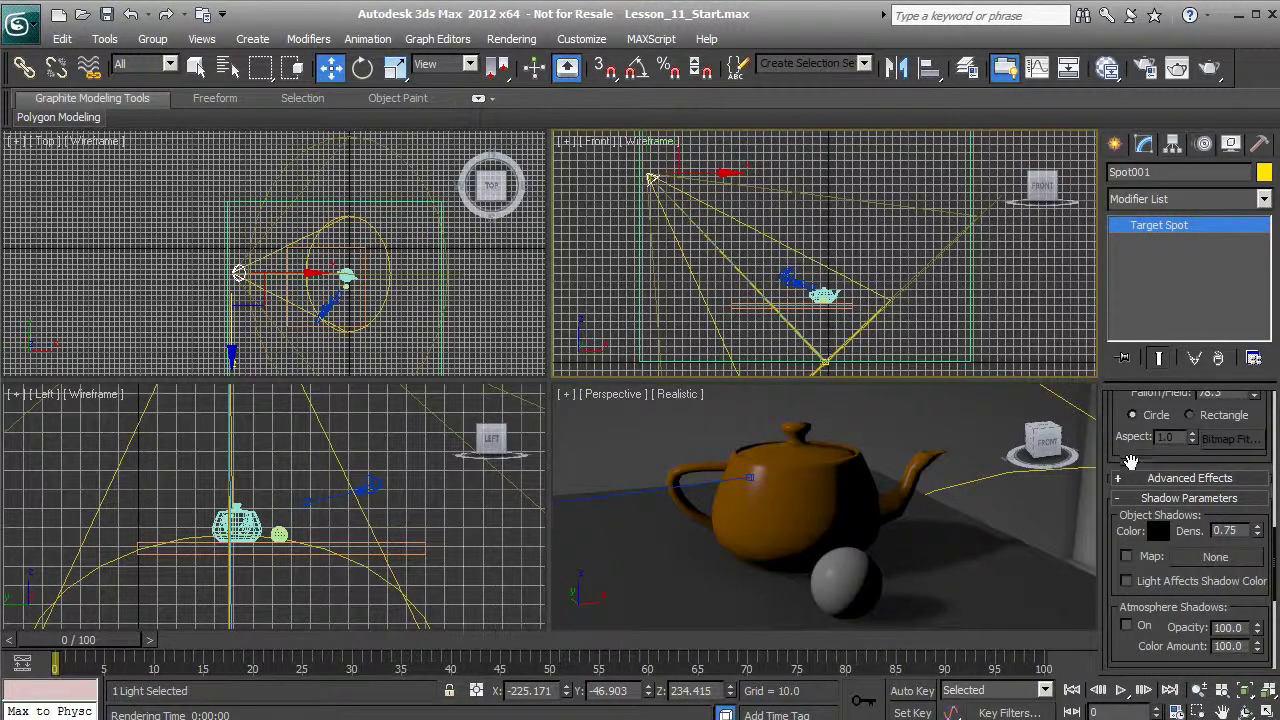
# Raise the spotlight's Intensity/Color/Attenuation Multiplier to 1.0
pyautogui.scroll(2, 1128, 470)
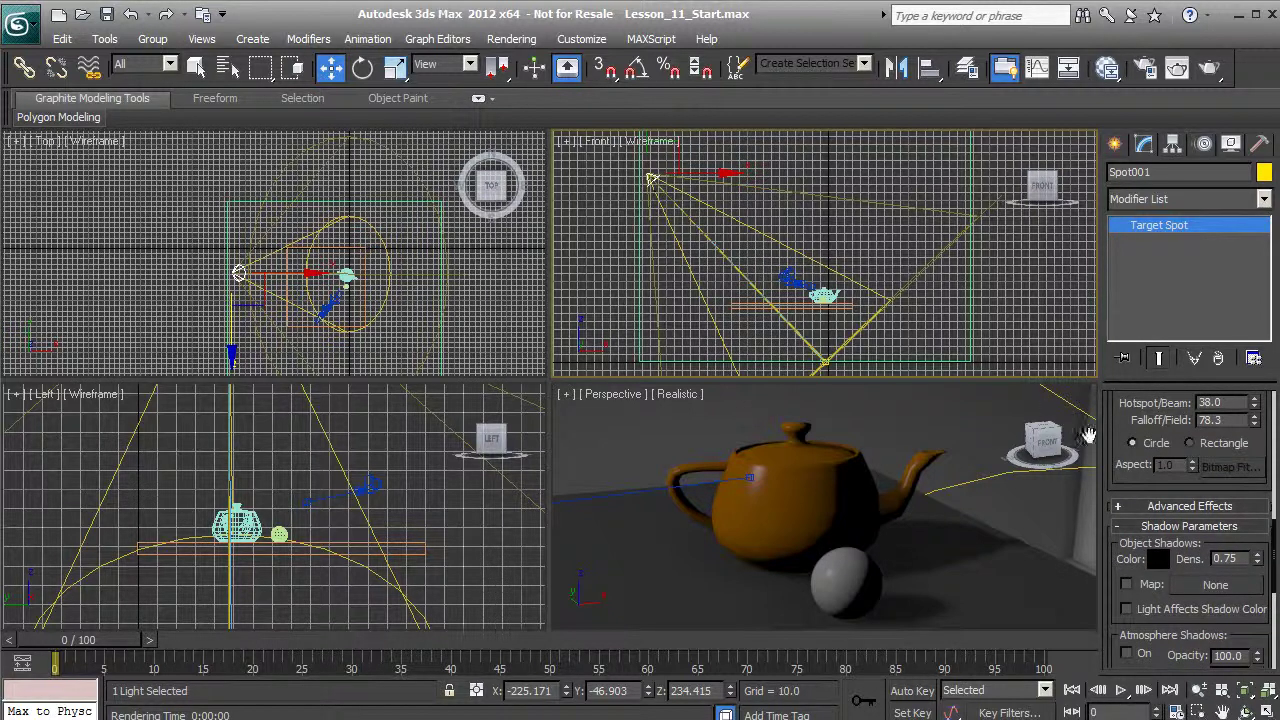
pyautogui.scroll(5, 1140, 470)
pyautogui.scroll(3, 1165, 600)
pyautogui.doubleClick(1185, 530)
pyautogui.write('0.2')
pyautogui.moveTo(1212, 532); pyautogui.dragTo(1212, 465)
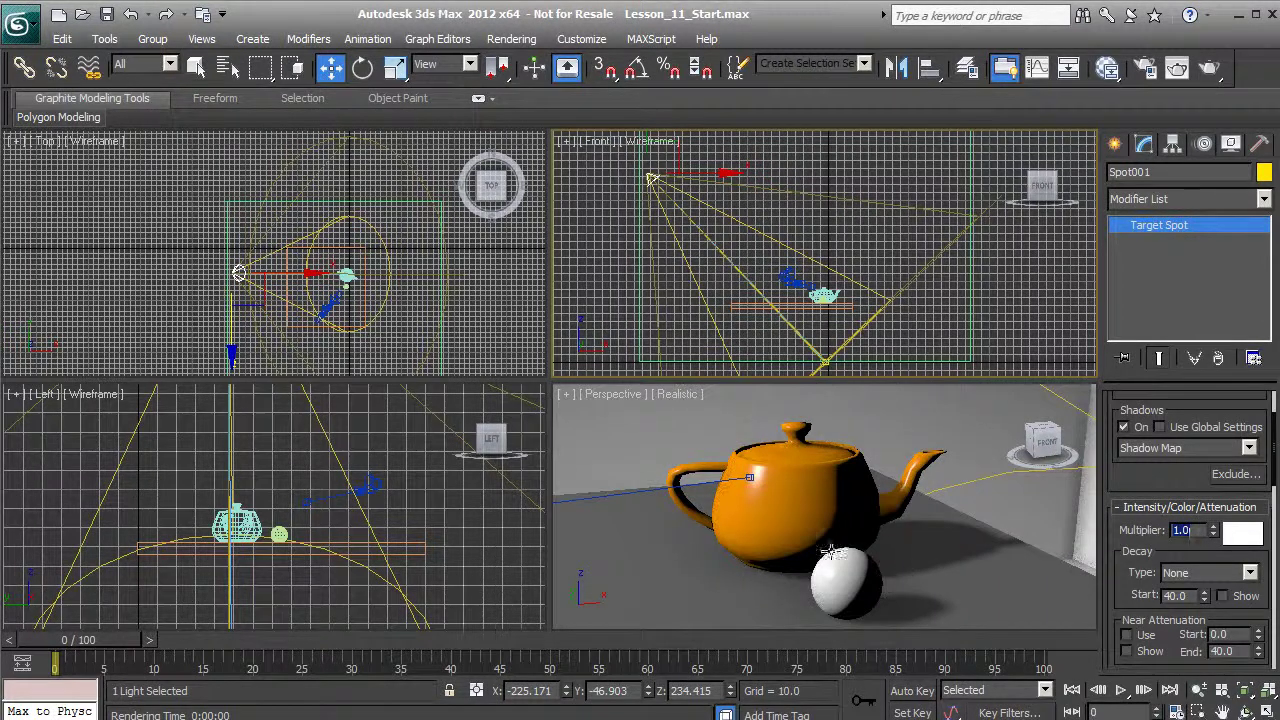
# Render the Front and Perspective views to check the brighter lighting, closing each render
pyautogui.click(1208, 68)
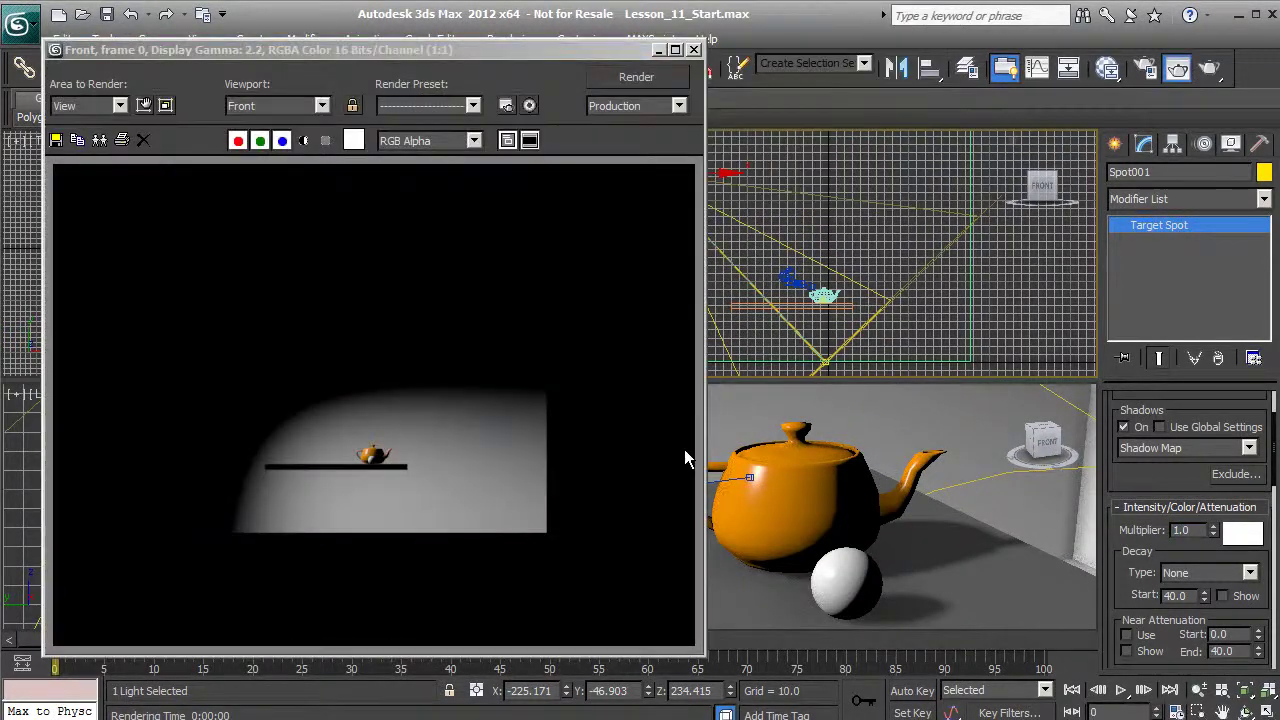
pyautogui.click(694, 49)
pyautogui.rightClick(625, 425)
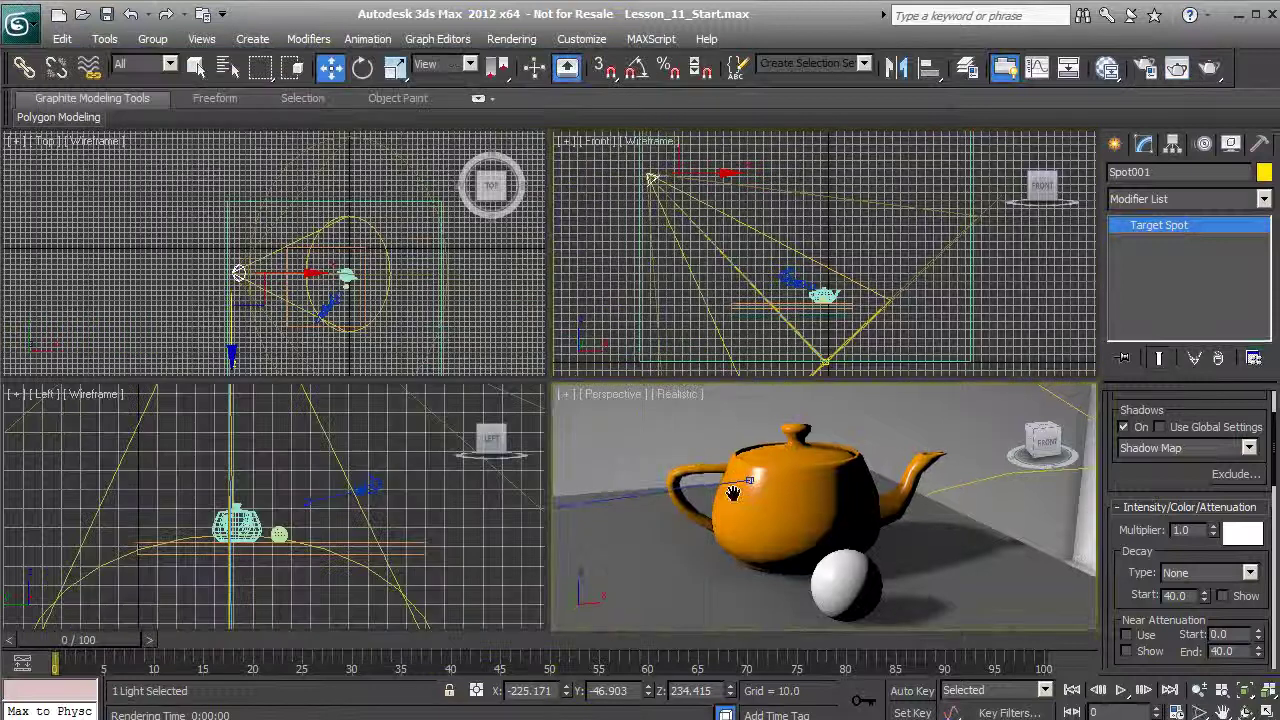
pyautogui.click(1208, 68)
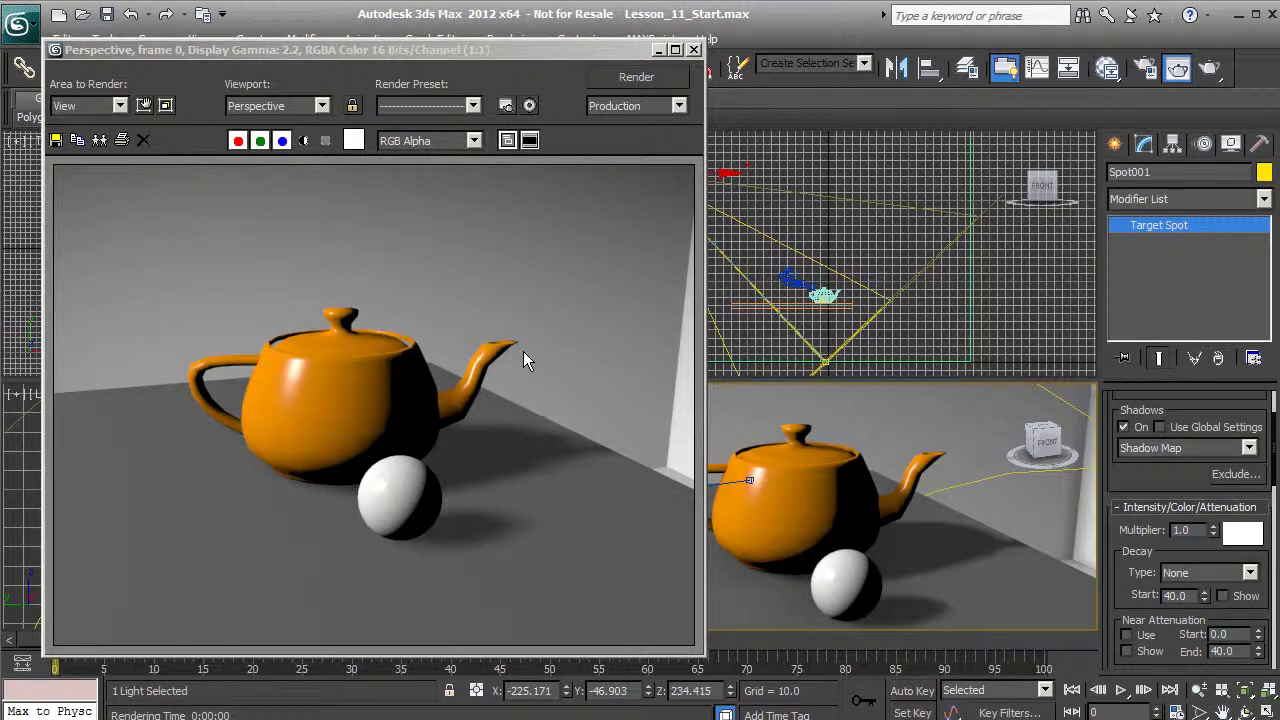
pyautogui.click(694, 50)
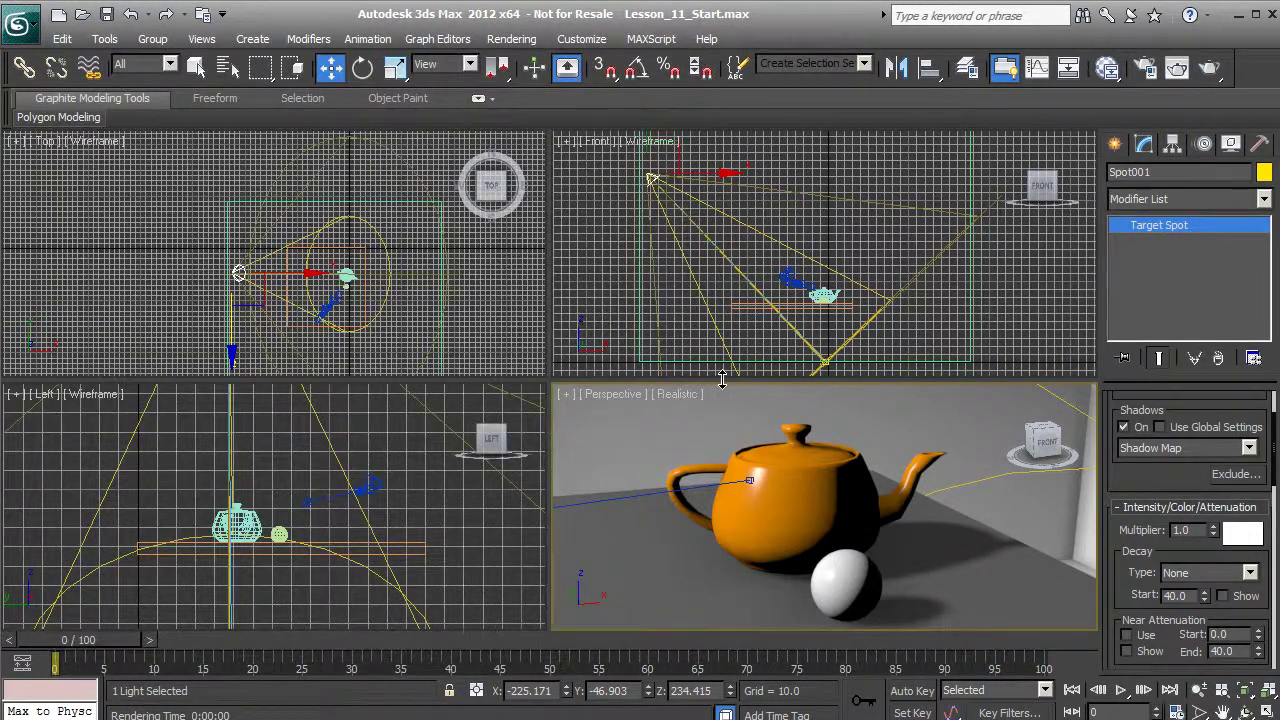